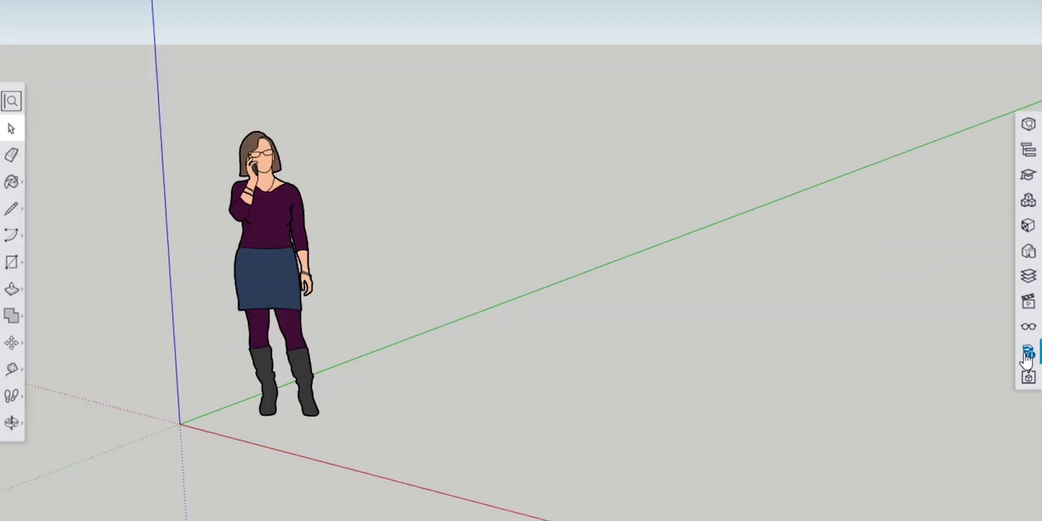
Set the model's length units to millimetres with 0.00 precision in Model Info.
{"action": "left_click", "coordinate": [1026, 356]}
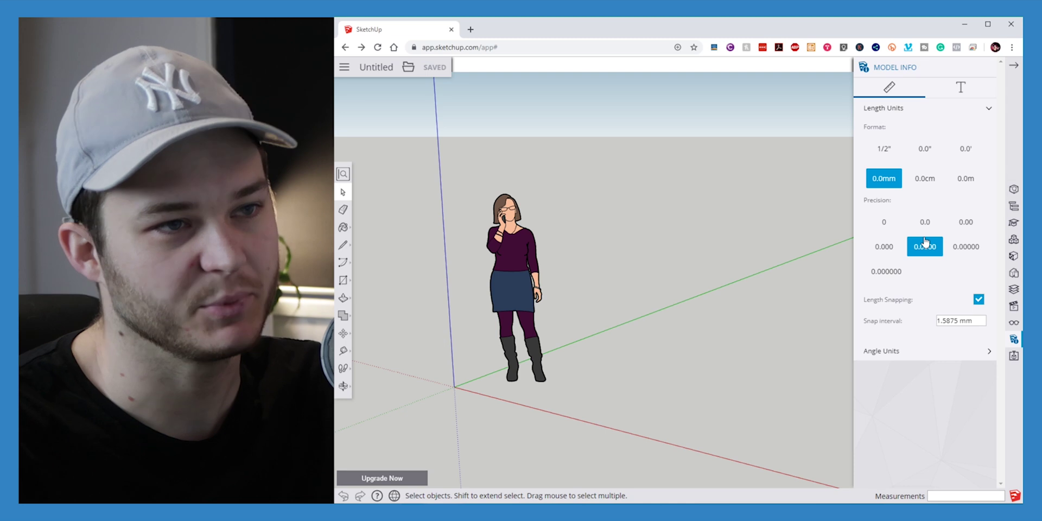
{"action": "left_click", "coordinate": [966, 221]}
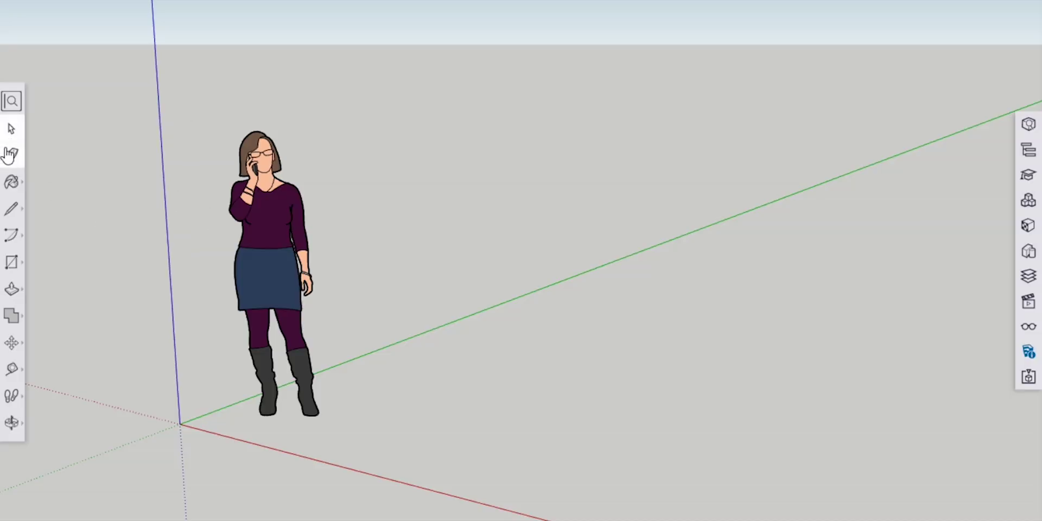
With the Paint Bucket, browse the Landscaping, Fencing and Vegetation textures, then return to In Model materials.
{"action": "left_click", "coordinate": [19, 183]}
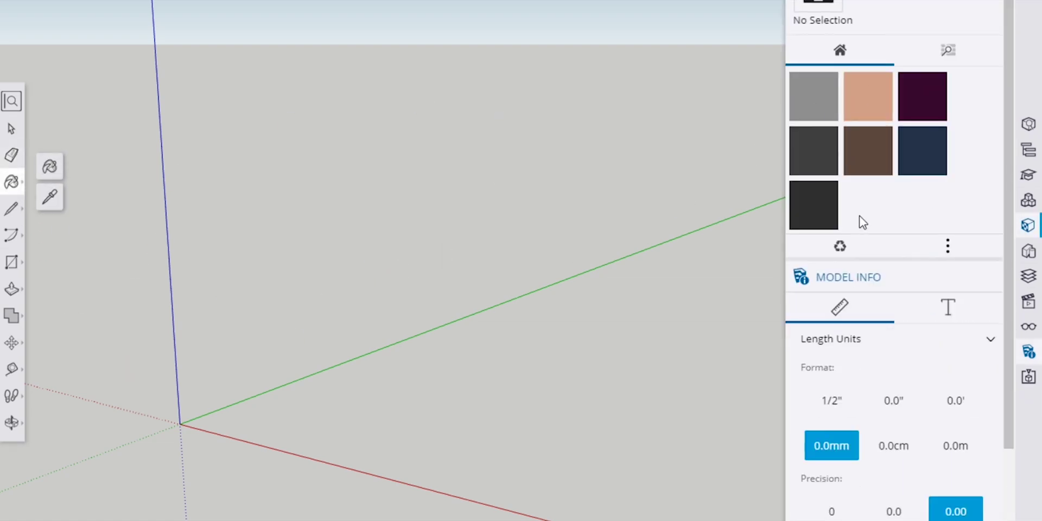
{"action": "left_click", "coordinate": [947, 53]}
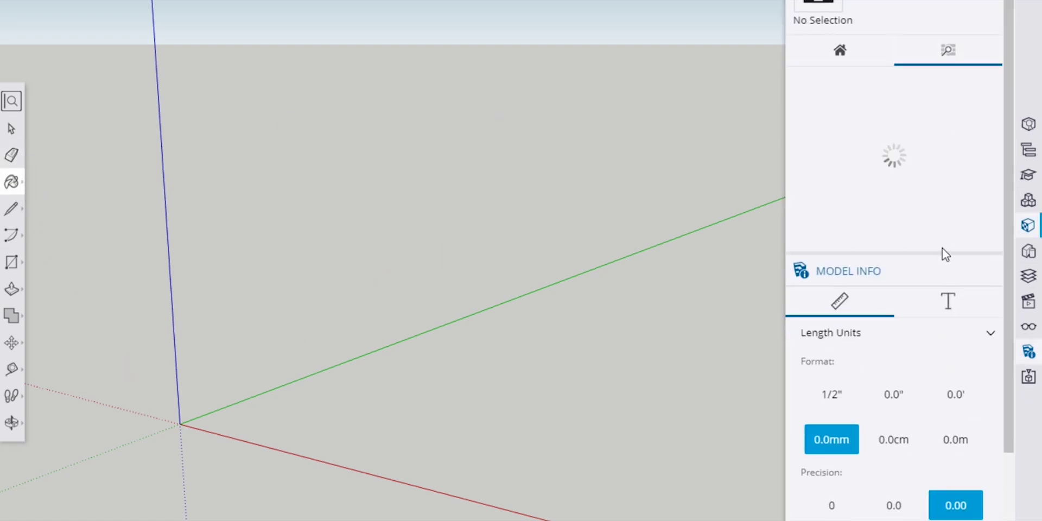
{"action": "scroll", "coordinate": [912, 174], "scroll_direction": "down", "scroll_amount": 3}
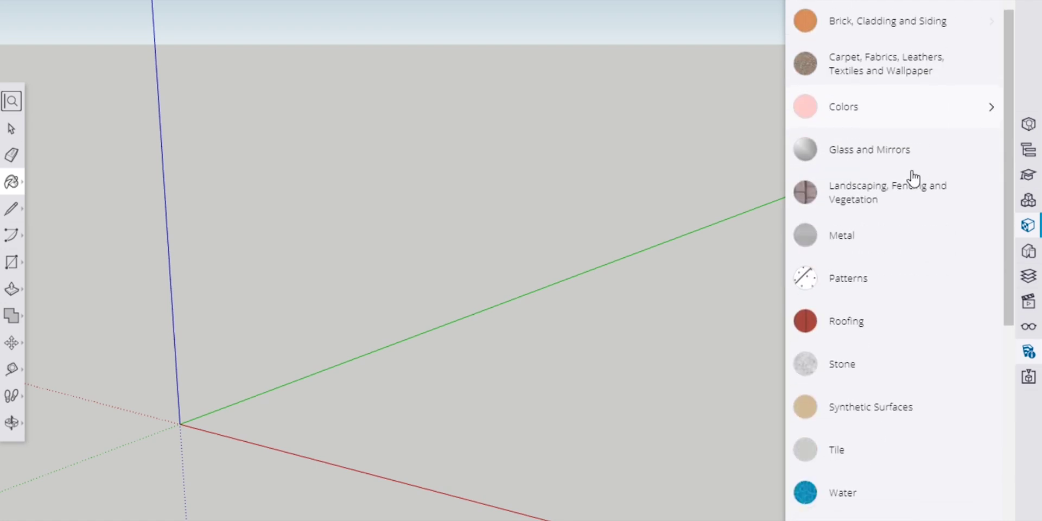
{"action": "left_click", "coordinate": [886, 206]}
{"action": "scroll", "coordinate": [887, 340], "scroll_direction": "down", "scroll_amount": 5}
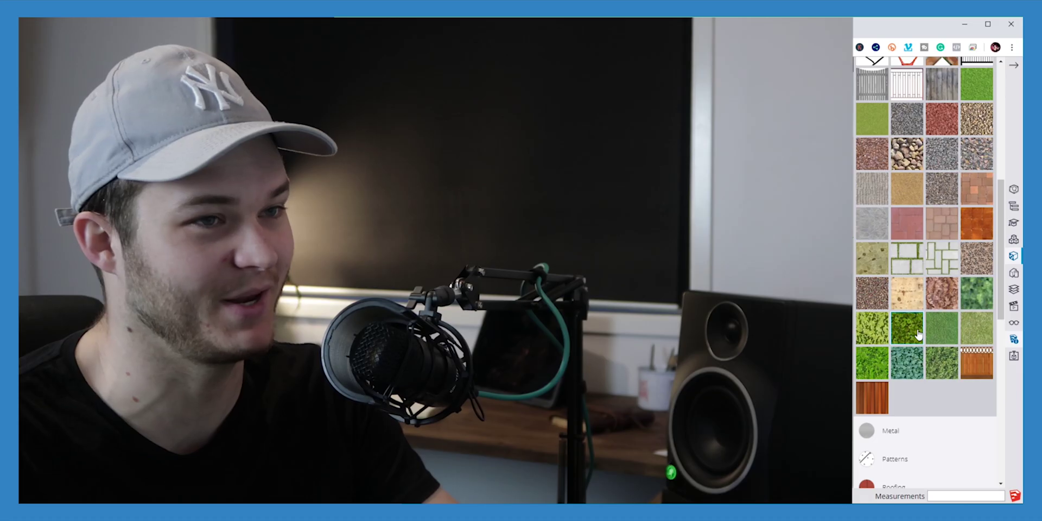
{"action": "scroll", "coordinate": [918, 335], "scroll_direction": "up", "scroll_amount": 1}
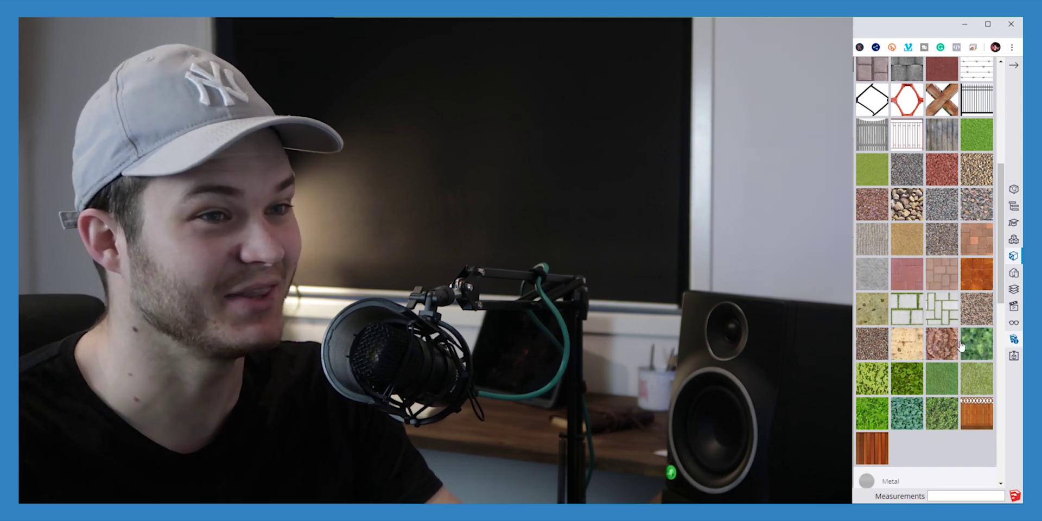
{"action": "scroll", "coordinate": [931, 326], "scroll_direction": "down", "scroll_amount": 3}
{"action": "scroll", "coordinate": [932, 282], "scroll_direction": "up", "scroll_amount": 8}
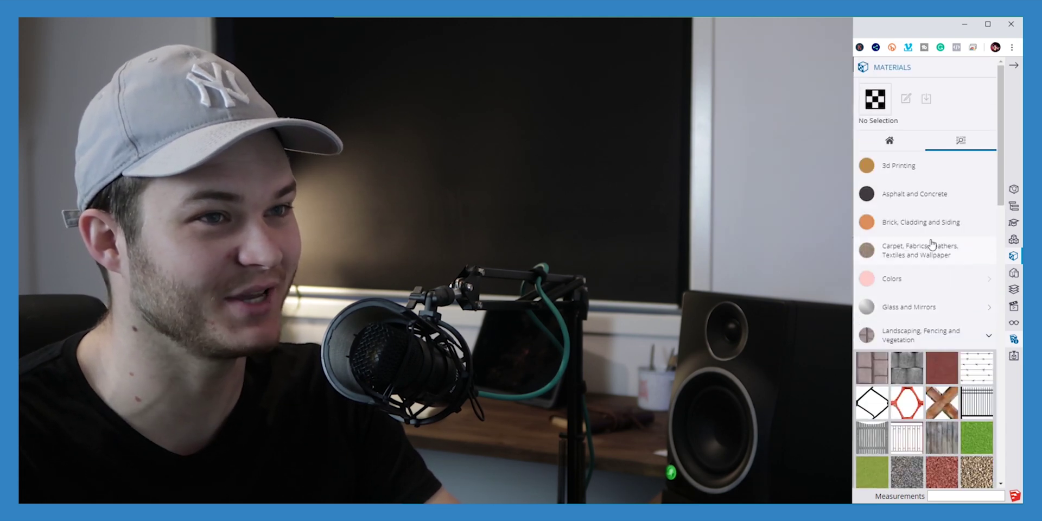
{"action": "left_click", "coordinate": [902, 147]}
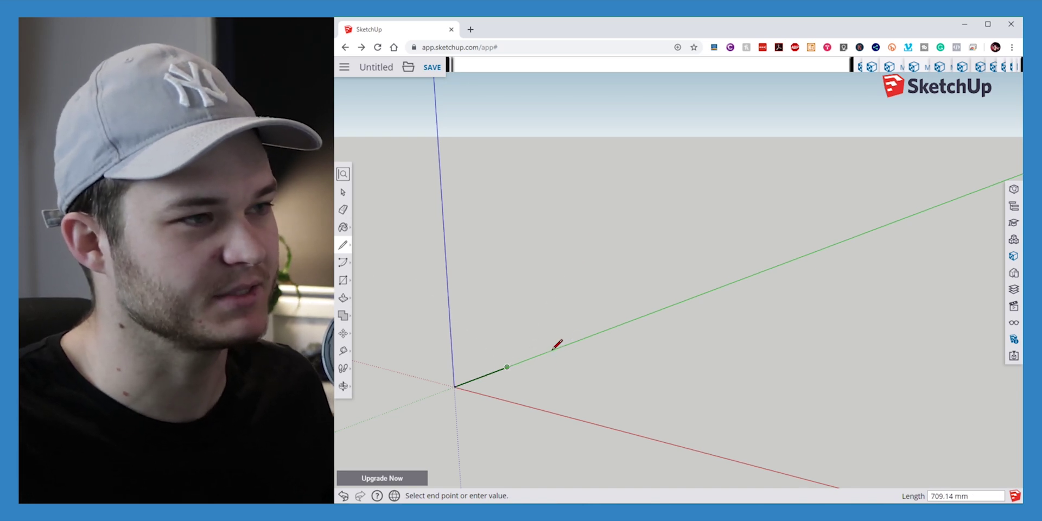
Finish the short edge from the origin along the green axis by cancelling the Line tool.
{"action": "key", "text": "Escape"}
{"action": "scroll", "coordinate": [537, 356], "scroll_direction": "up", "scroll_amount": 1}
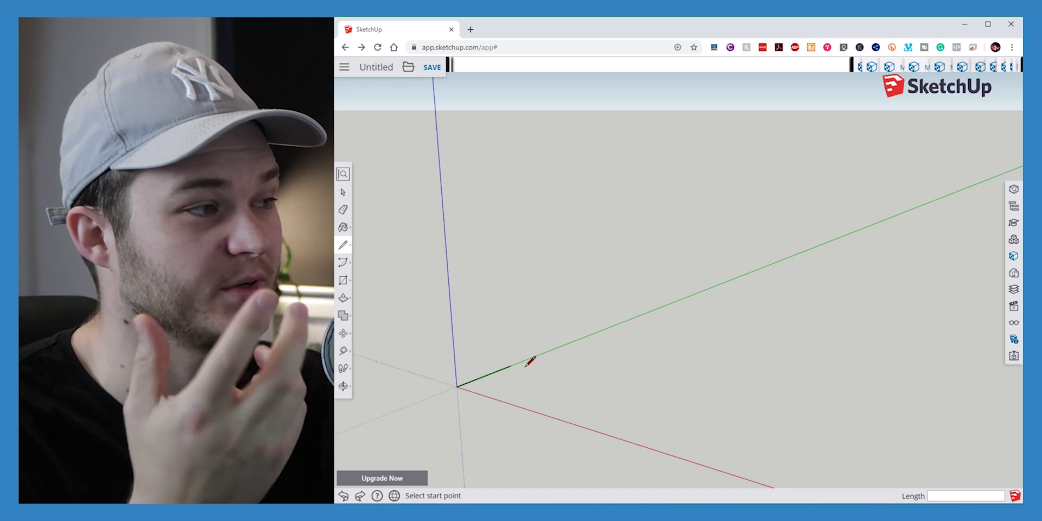
{"action": "left_click", "coordinate": [343, 386]}
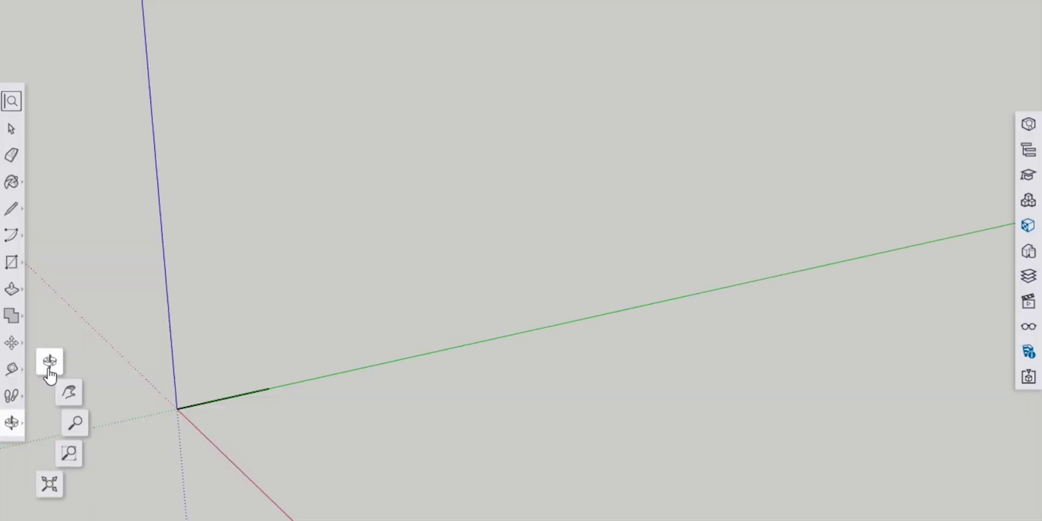
Orbit, pan and zoom out around the origin and the short green-axis edge.
{"action": "left_click_drag", "start_coordinate": [245, 417], "coordinate": [190, 400]}
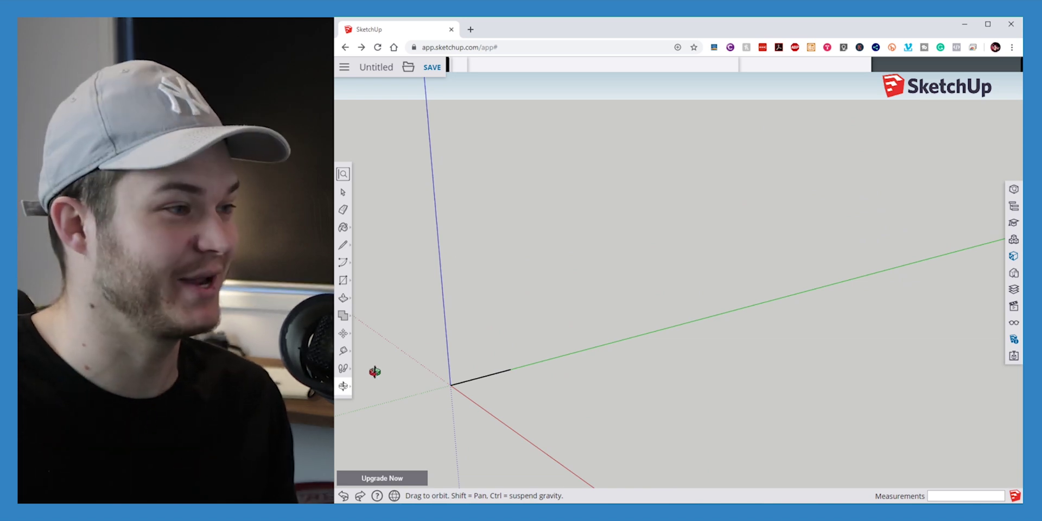
{"action": "left_click", "coordinate": [348, 386]}
{"action": "left_click", "coordinate": [367, 365]}
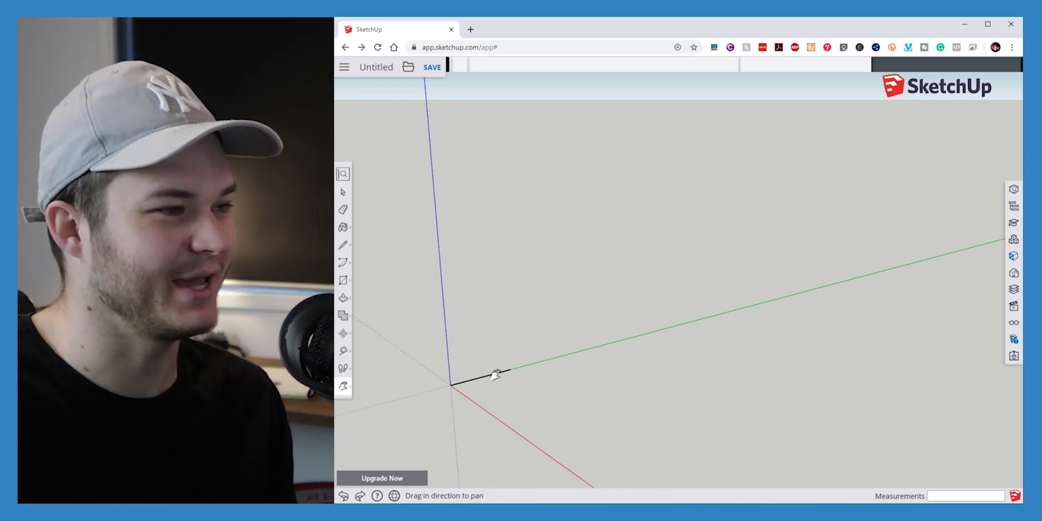
{"action": "mouse_move", "coordinate": [495, 375]}
{"action": "left_mouse_down"}
{"action": "mouse_move", "coordinate": [759, 353]}
{"action": "mouse_move", "coordinate": [661, 166]}
{"action": "mouse_move", "coordinate": [583, 343]}
{"action": "mouse_move", "coordinate": [543, 332]}
{"action": "left_mouse_up"}
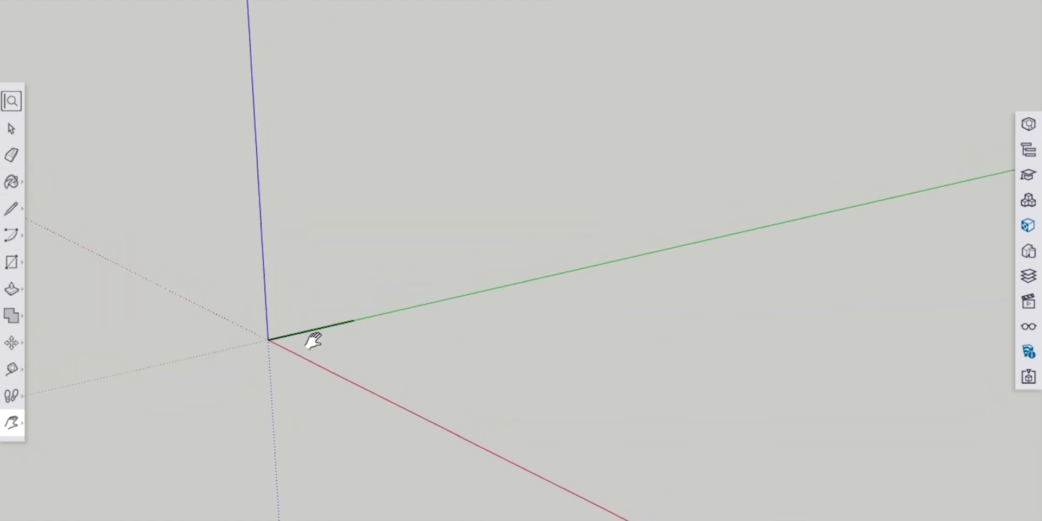
{"action": "left_click", "coordinate": [13, 422]}
{"action": "left_click_drag", "start_coordinate": [529, 248], "coordinate": [190, 426]}
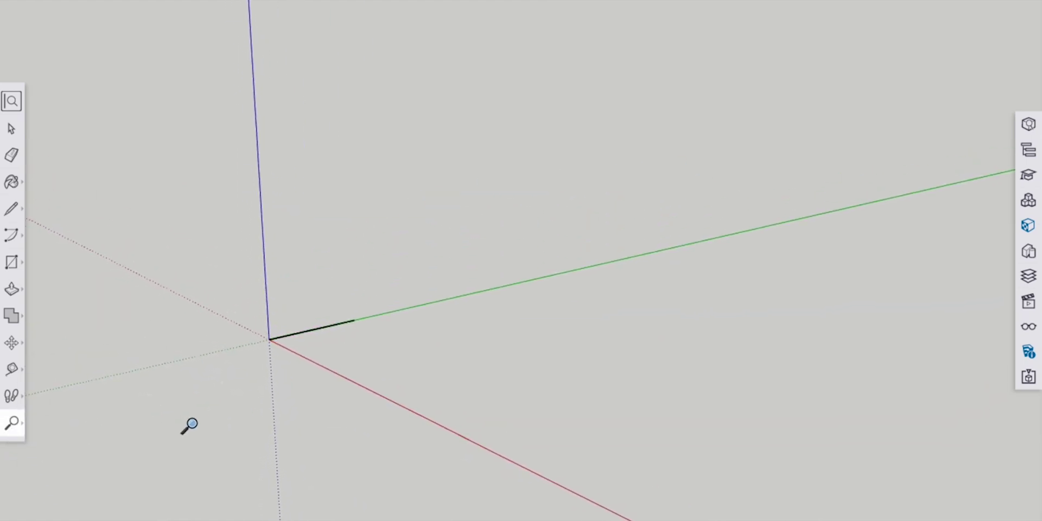
{"action": "left_click", "coordinate": [12, 208]}
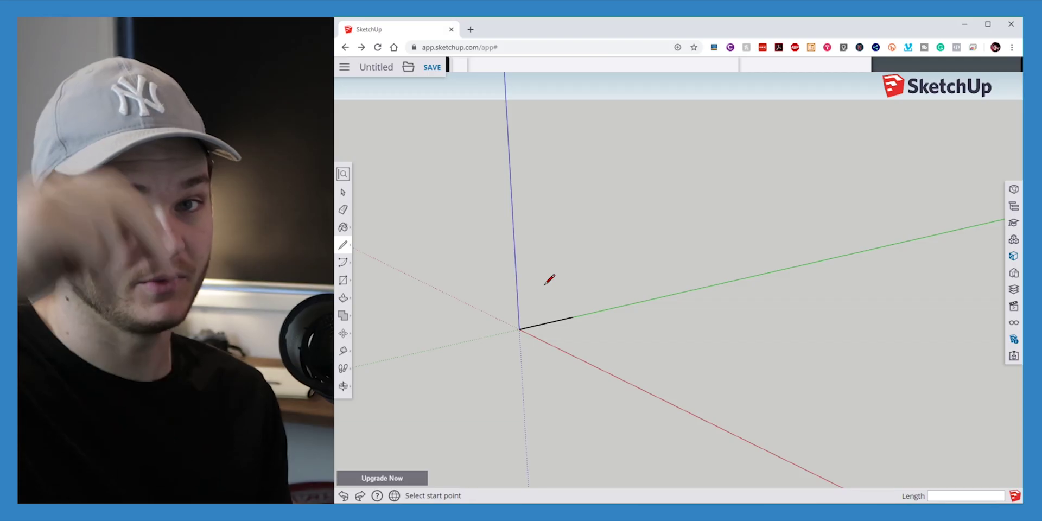
{"action": "mouse_move", "coordinate": [554, 316]}
{"action": "middle_mouse_down"}
{"action": "mouse_move", "coordinate": [505, 347]}
{"action": "mouse_move", "coordinate": [551, 347]}
{"action": "mouse_move", "coordinate": [747, 296]}
{"action": "mouse_move", "coordinate": [549, 312]}
{"action": "mouse_move", "coordinate": [472, 304]}
{"action": "mouse_move", "coordinate": [637, 309]}
{"action": "mouse_move", "coordinate": [552, 320]}
{"action": "middle_mouse_up"}
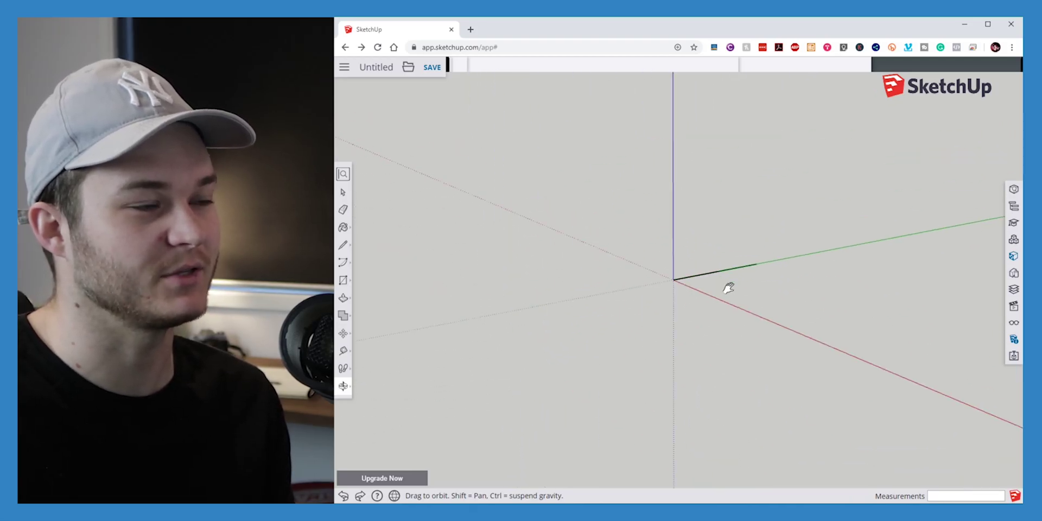
{"action": "middle_click_drag", "start_coordinate": [558, 310], "coordinate": [589, 304], "text": "shift"}
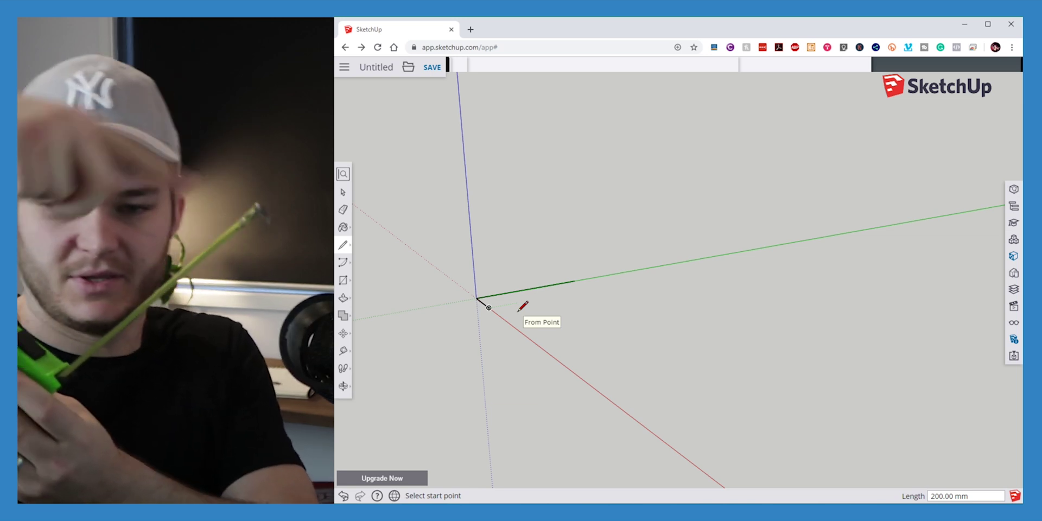
Zoom and orbit to see the green and red axes from a different angle.
{"action": "scroll", "coordinate": [478, 296], "scroll_direction": "up", "scroll_amount": 3}
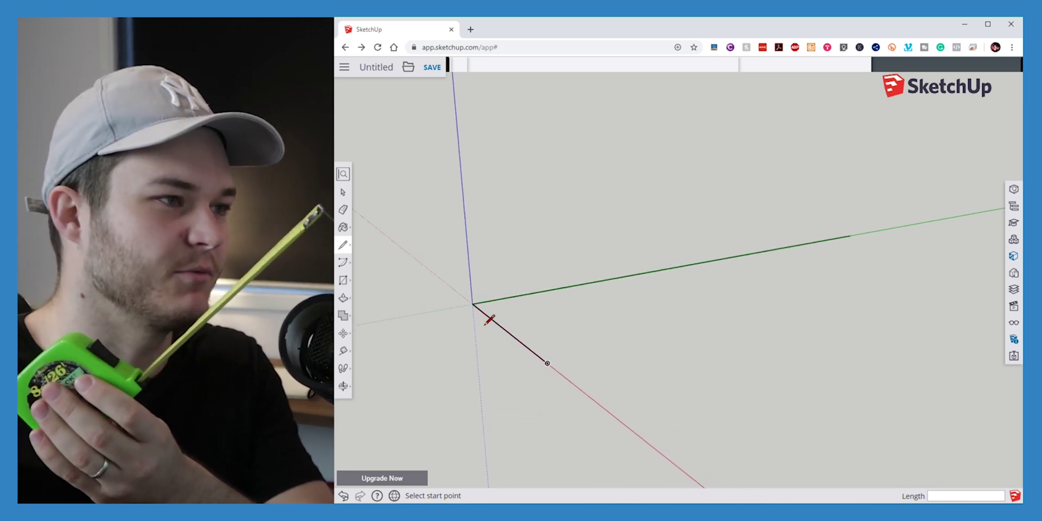
{"action": "middle_click_drag", "start_coordinate": [486, 324], "coordinate": [591, 304]}
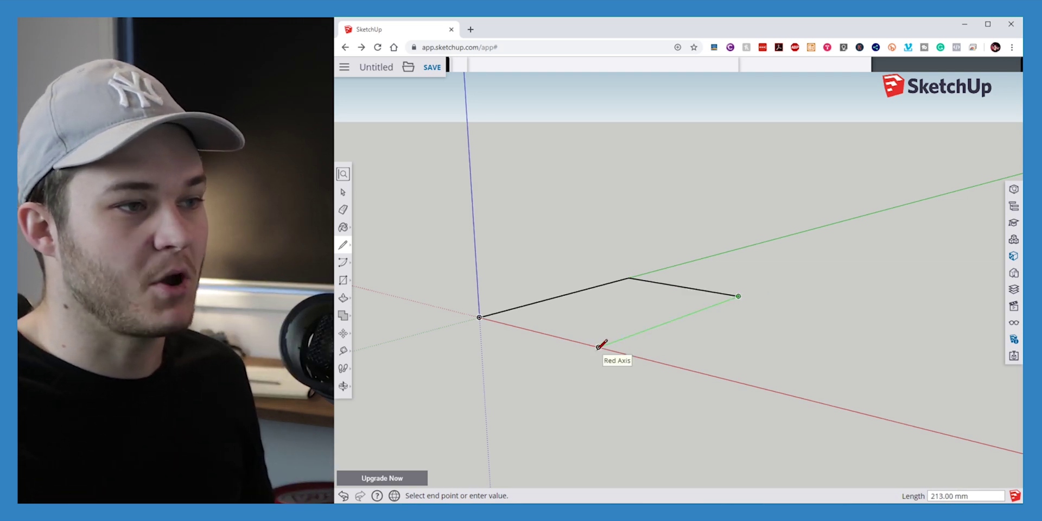
Close the outline back to the origin, creating the rectangular floor face.
{"action": "left_click", "coordinate": [479, 317]}
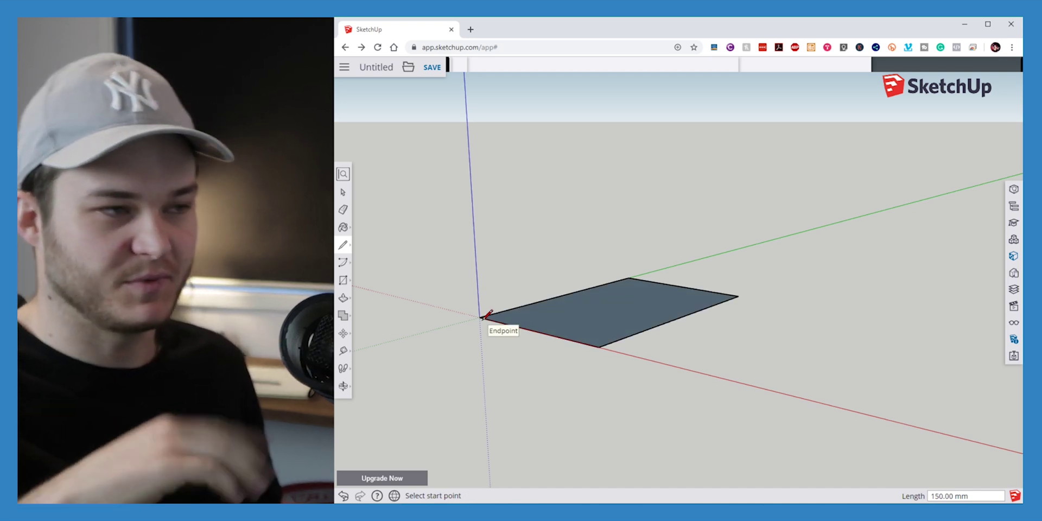
{"action": "middle_click_drag", "start_coordinate": [537, 318], "coordinate": [968, 395]}
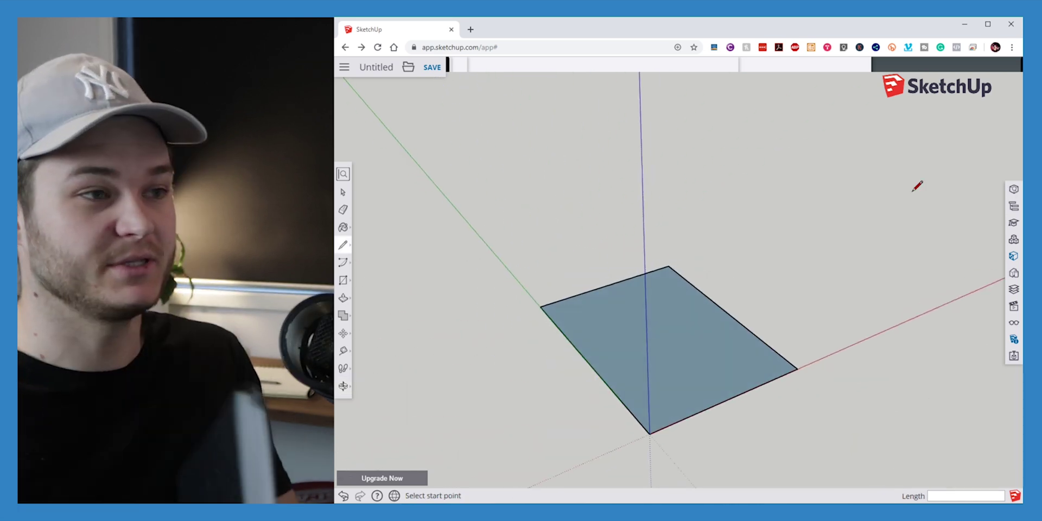
Push/Pull the floor face up into a 20 mm slab, cancelling the extra taller pull.
{"action": "middle_click_drag", "start_coordinate": [699, 286], "coordinate": [656, 423]}
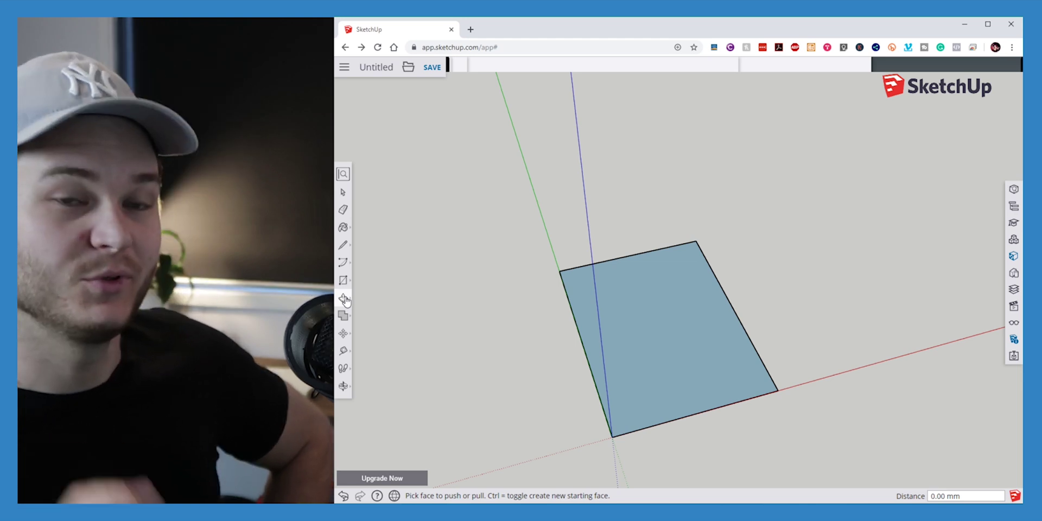
{"action": "middle_click_drag", "start_coordinate": [624, 326], "coordinate": [687, 333]}
{"action": "mouse_move", "coordinate": [673, 340]}
{"action": "left_mouse_down"}
{"action": "mouse_move", "coordinate": [680, 185]}
{"action": "mouse_move", "coordinate": [600, 472]}
{"action": "mouse_move", "coordinate": [624, 386]}
{"action": "mouse_move", "coordinate": [647, 170]}
{"action": "mouse_move", "coordinate": [619, 342]}
{"action": "mouse_move", "coordinate": [626, 249]}
{"action": "mouse_move", "coordinate": [662, 284]}
{"action": "mouse_move", "coordinate": [637, 353]}
{"action": "left_mouse_up"}
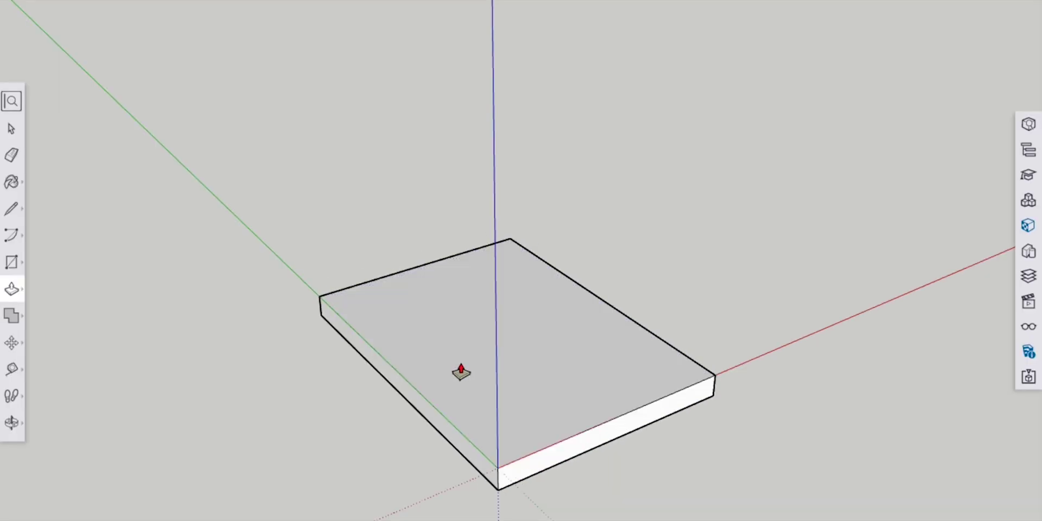
{"action": "left_click_drag", "start_coordinate": [461, 373], "coordinate": [492, 293]}
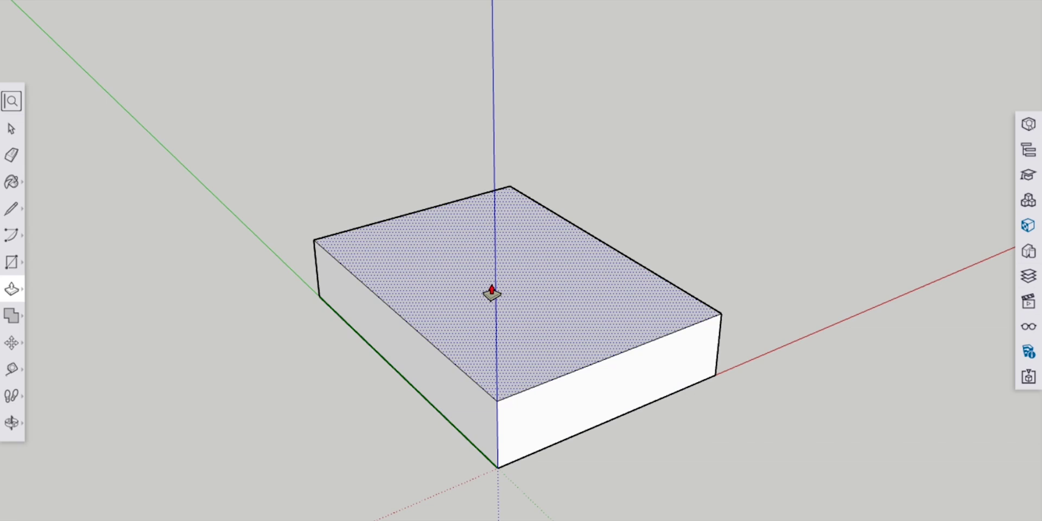
{"action": "key", "text": "Escape"}
{"action": "middle_click_drag", "start_coordinate": [666, 417], "coordinate": [808, 260]}
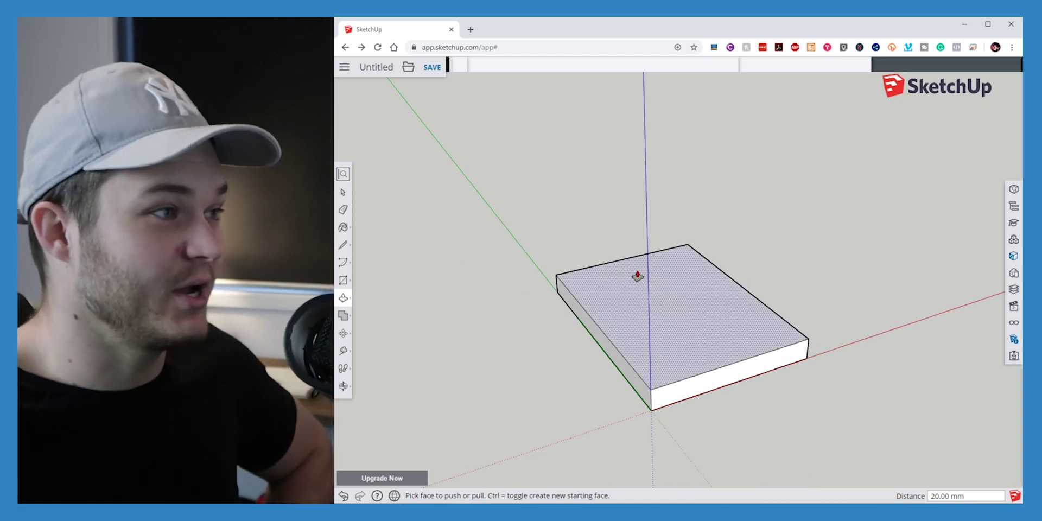
{"action": "left_click", "coordinate": [344, 263]}
{"action": "middle_click_drag", "start_coordinate": [630, 418], "coordinate": [348, 266]}
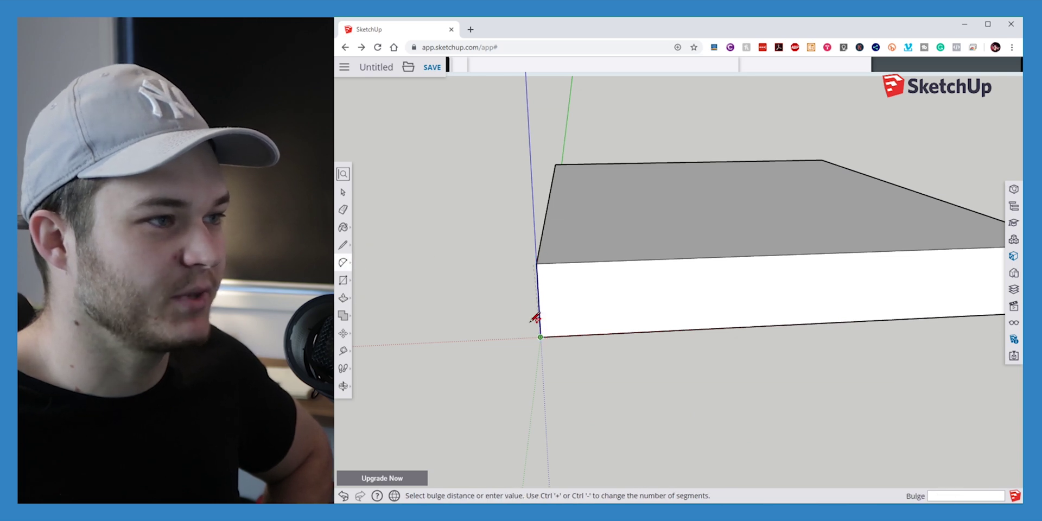
Cancel the arc and orbit to a close view of the slab's end corner.
{"action": "key", "text": "Escape"}
{"action": "middle_click_drag", "start_coordinate": [532, 316], "coordinate": [689, 312]}
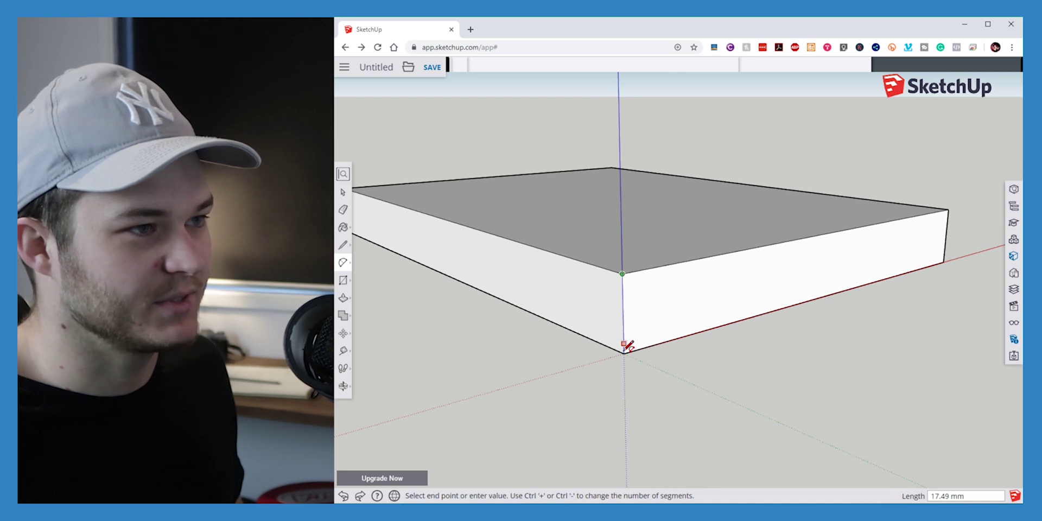
{"action": "mouse_move", "coordinate": [657, 306]}
{"action": "middle_mouse_down"}
{"action": "mouse_move", "coordinate": [617, 287]}
{"action": "mouse_move", "coordinate": [481, 272]}
{"action": "mouse_move", "coordinate": [530, 264]}
{"action": "mouse_move", "coordinate": [606, 293]}
{"action": "middle_mouse_up"}
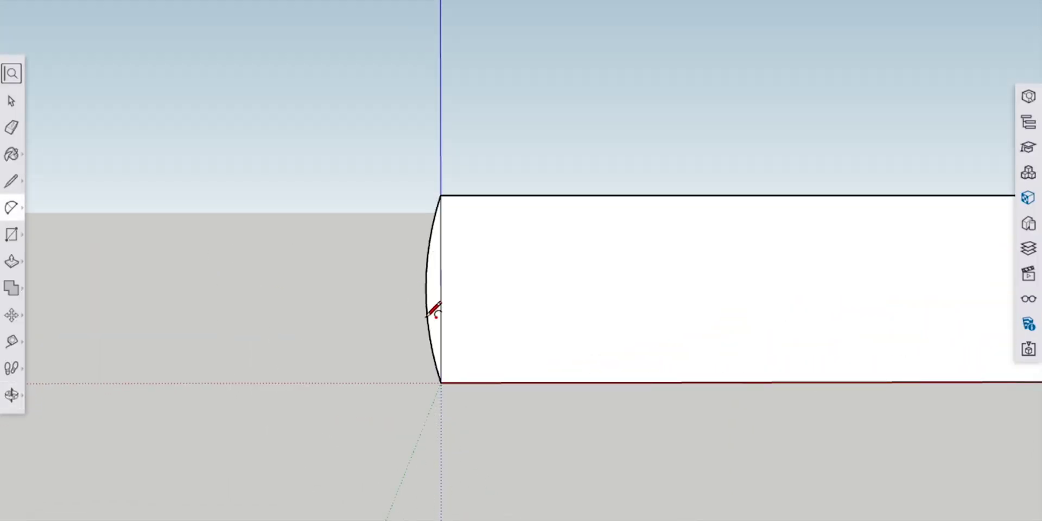
{"action": "middle_click_drag", "start_coordinate": [441, 341], "coordinate": [692, 309]}
Push/Pull the curved end face along the slab to form the rounded bulge.
{"action": "left_click", "coordinate": [10, 261]}
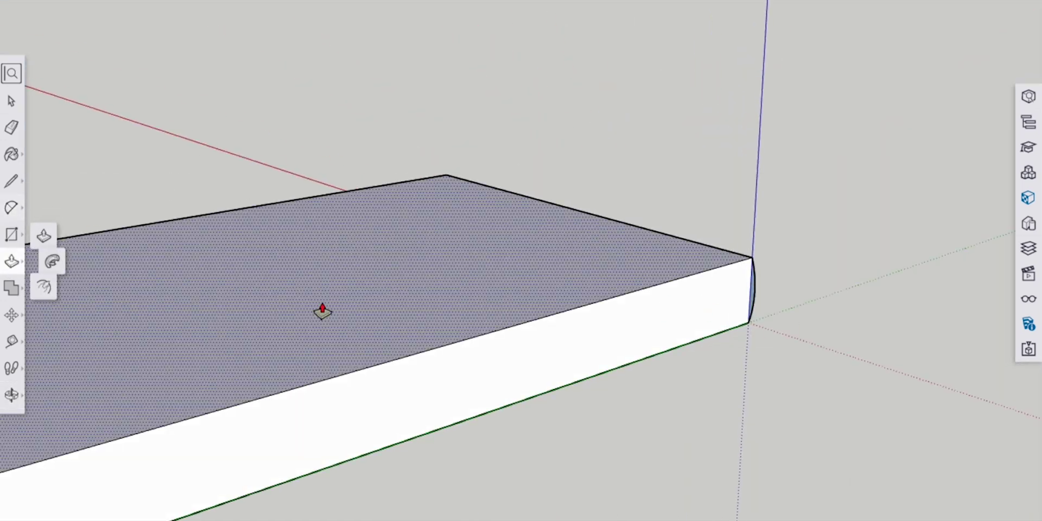
{"action": "scroll", "coordinate": [767, 300], "scroll_direction": "up", "scroll_amount": 3}
{"action": "left_click", "coordinate": [749, 251]}
{"action": "scroll", "coordinate": [705, 304], "scroll_direction": "down", "scroll_amount": 2}
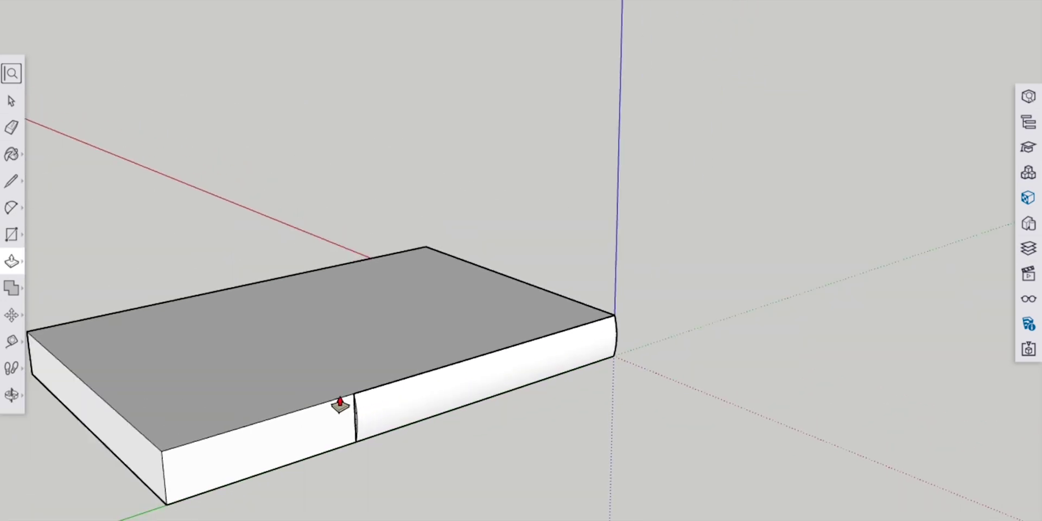
{"action": "mouse_move", "coordinate": [481, 396]}
{"action": "middle_mouse_down"}
{"action": "mouse_move", "coordinate": [83, 388]}
{"action": "mouse_move", "coordinate": [492, 328]}
{"action": "mouse_move", "coordinate": [603, 280]}
{"action": "middle_mouse_up"}
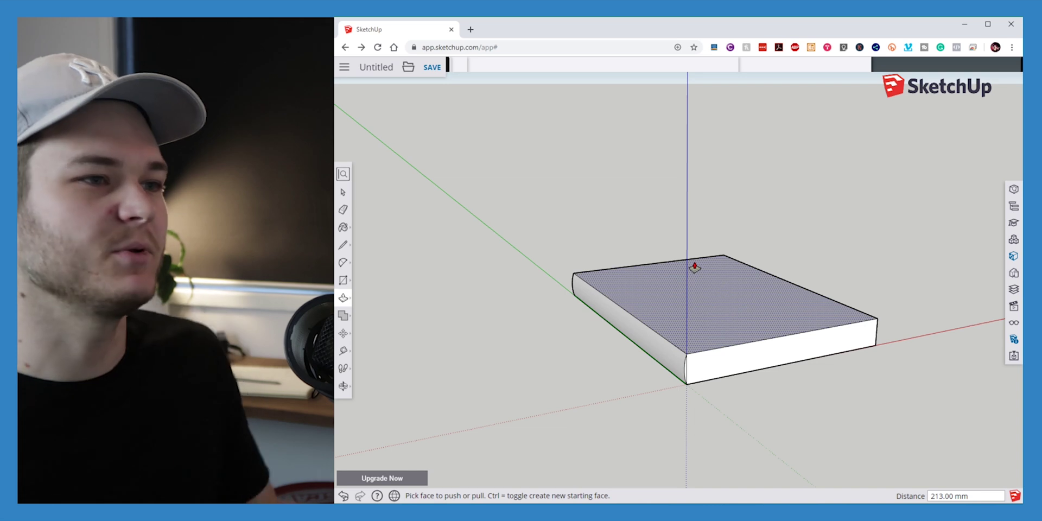
Close the notched wall outline into a solid face and continue lines from the top corner.
{"action": "middle_click_drag", "start_coordinate": [695, 267], "coordinate": [641, 258]}
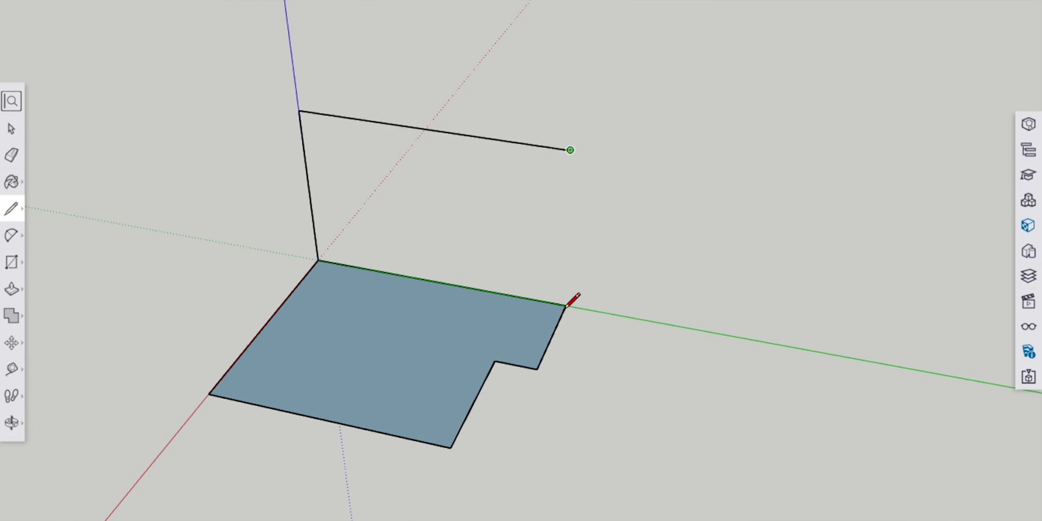
{"action": "left_click", "coordinate": [565, 305]}
{"action": "left_click", "coordinate": [298, 111]}
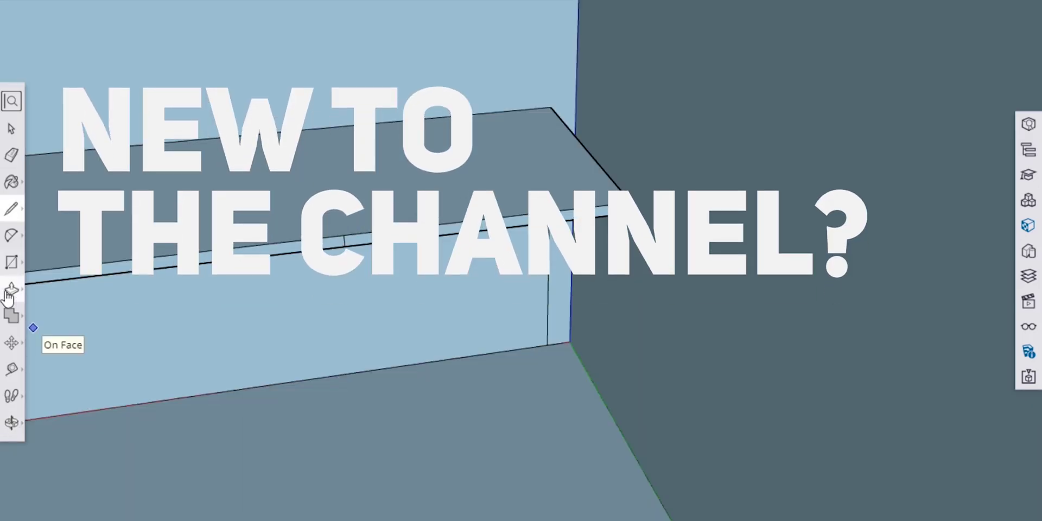
Push/Pull the desk outline out from the walls and draw a side-panel edge down from the desktop corner.
{"action": "left_click", "coordinate": [11, 290]}
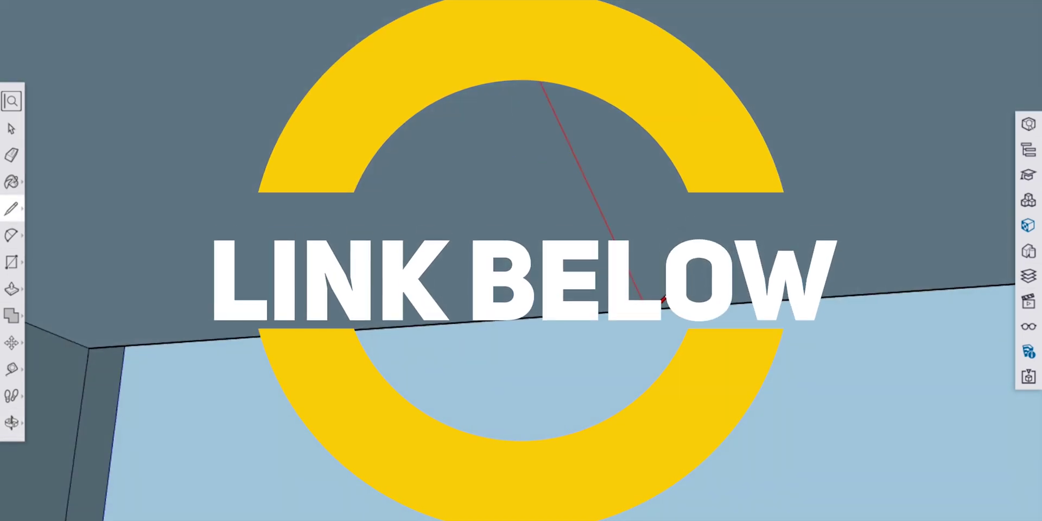
{"action": "left_click", "coordinate": [409, 3]}
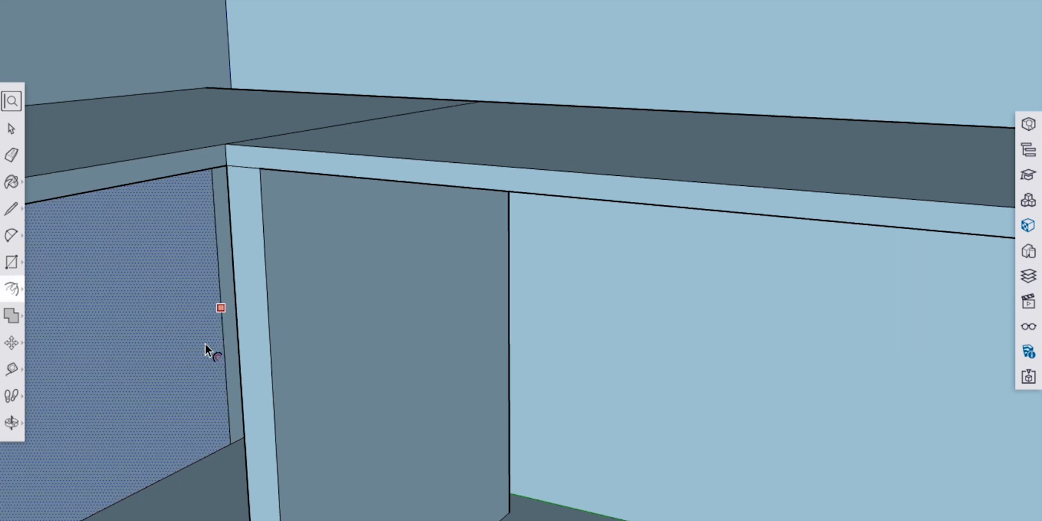
Offset the side panel's outline inward and delete its centre face, leaving an open frame leg.
{"action": "left_click", "coordinate": [281, 341]}
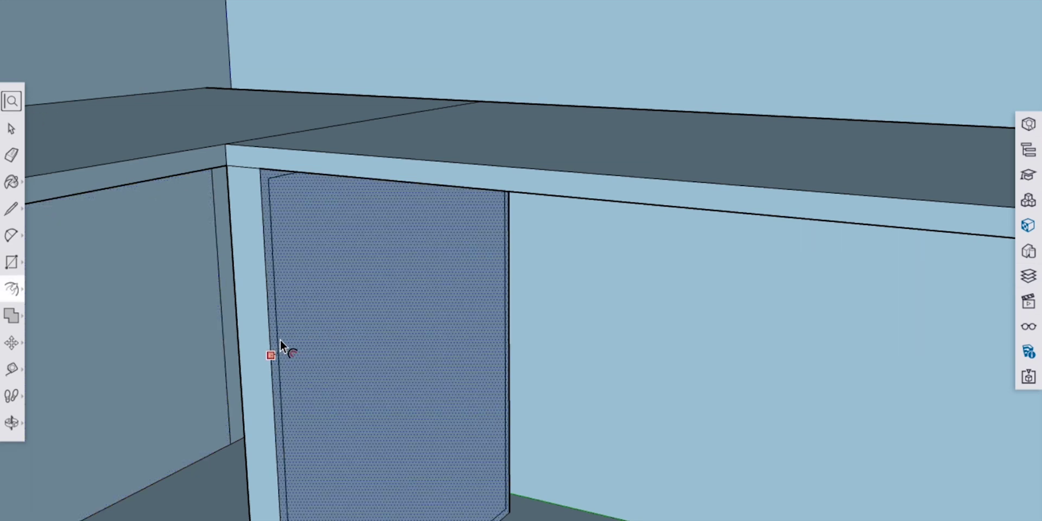
{"action": "left_click", "coordinate": [280, 339]}
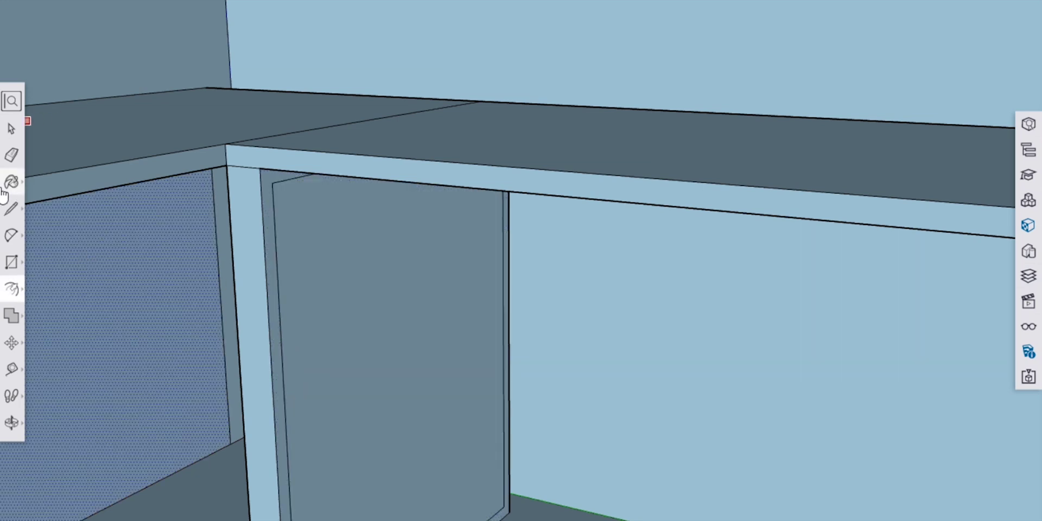
{"action": "left_click", "coordinate": [26, 219]}
{"action": "mouse_move", "coordinate": [318, 429]}
{"action": "middle_mouse_down"}
{"action": "mouse_move", "coordinate": [303, 453]}
{"action": "mouse_move", "coordinate": [145, 169]}
{"action": "mouse_move", "coordinate": [150, 203]}
{"action": "mouse_move", "coordinate": [135, 140]}
{"action": "mouse_move", "coordinate": [228, 296]}
{"action": "mouse_move", "coordinate": [254, 298]}
{"action": "middle_mouse_up"}
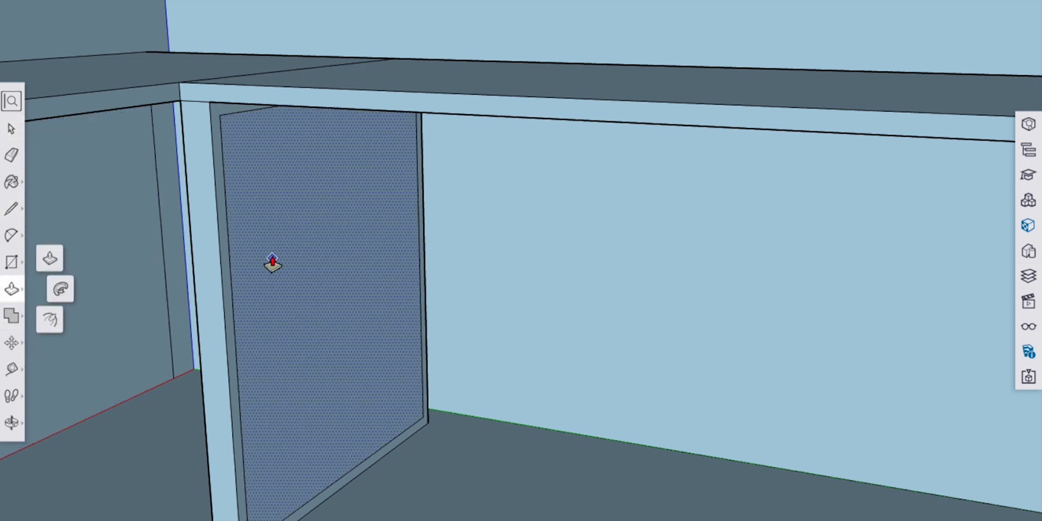
{"action": "key", "text": "Delete"}
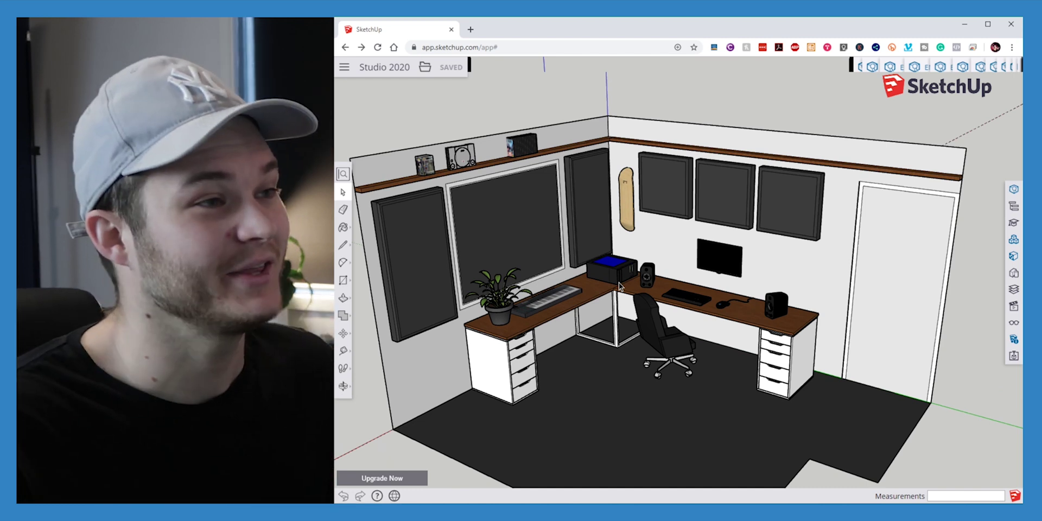
{"action": "scroll", "coordinate": [619, 287], "scroll_direction": "up", "scroll_amount": 4}
{"action": "middle_click_drag", "start_coordinate": [656, 296], "coordinate": [561, 319]}
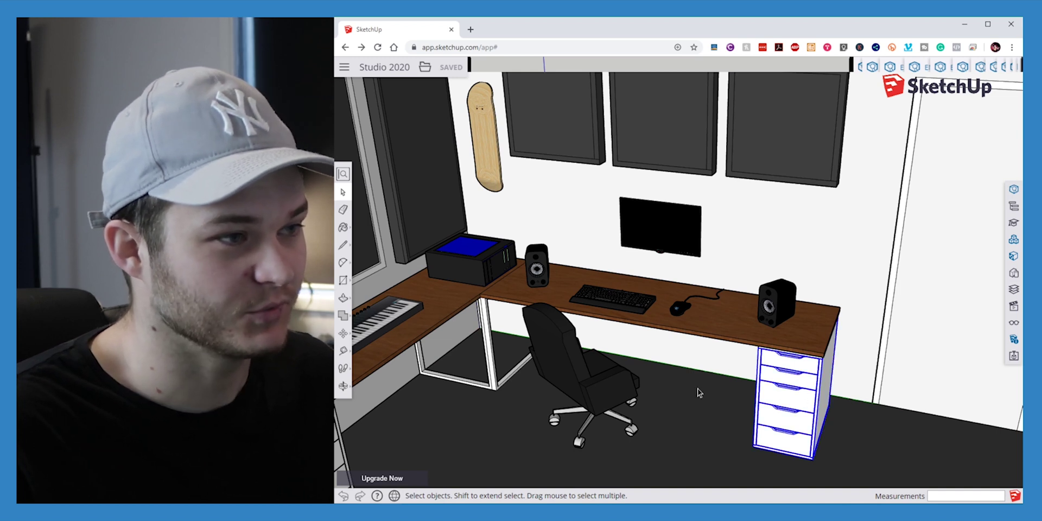
{"action": "left_click", "coordinate": [591, 369]}
{"action": "middle_click_drag", "start_coordinate": [711, 222], "coordinate": [603, 201]}
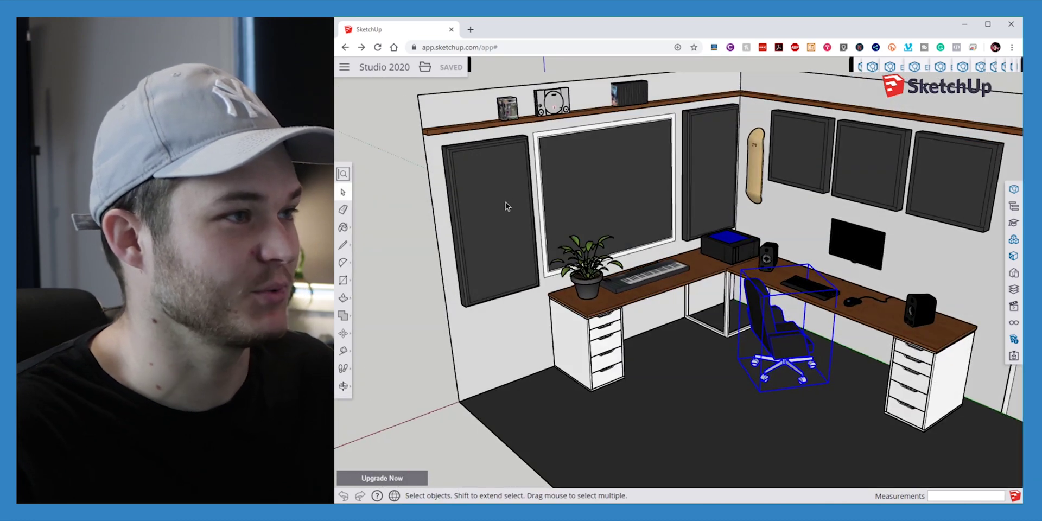
{"action": "left_click", "coordinate": [497, 218]}
{"action": "left_click", "coordinate": [709, 180]}
{"action": "left_click", "coordinate": [720, 82]}
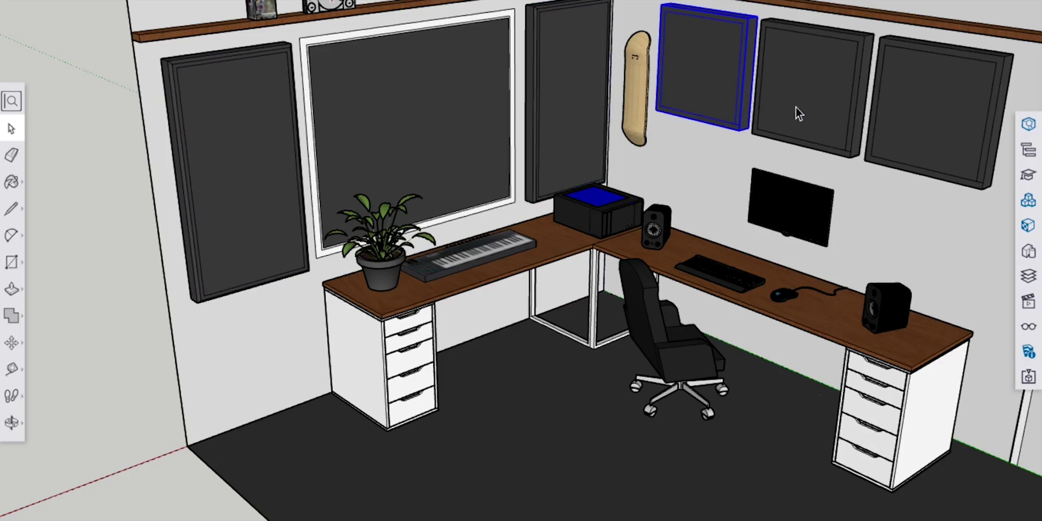
{"action": "left_click", "coordinate": [798, 112]}
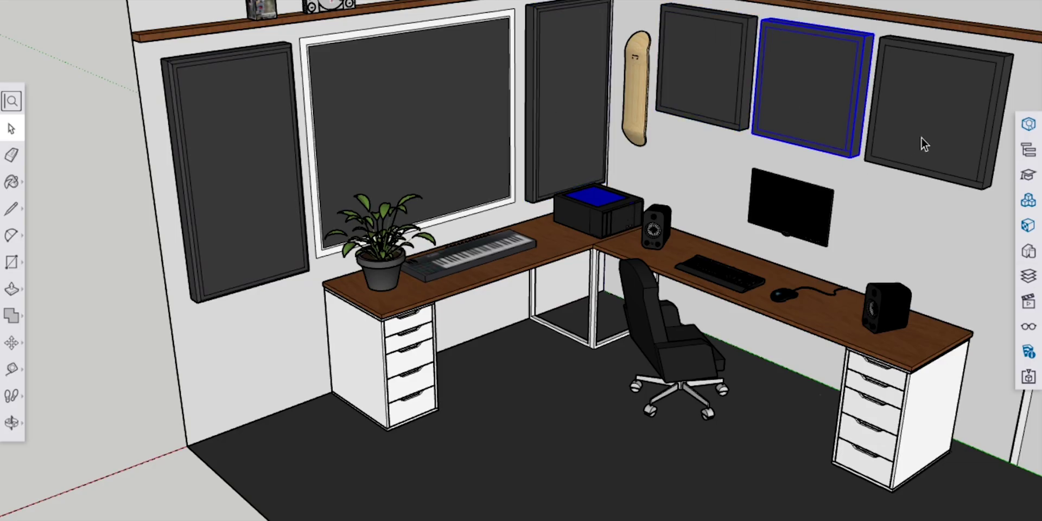
{"action": "left_click", "coordinate": [80, 202]}
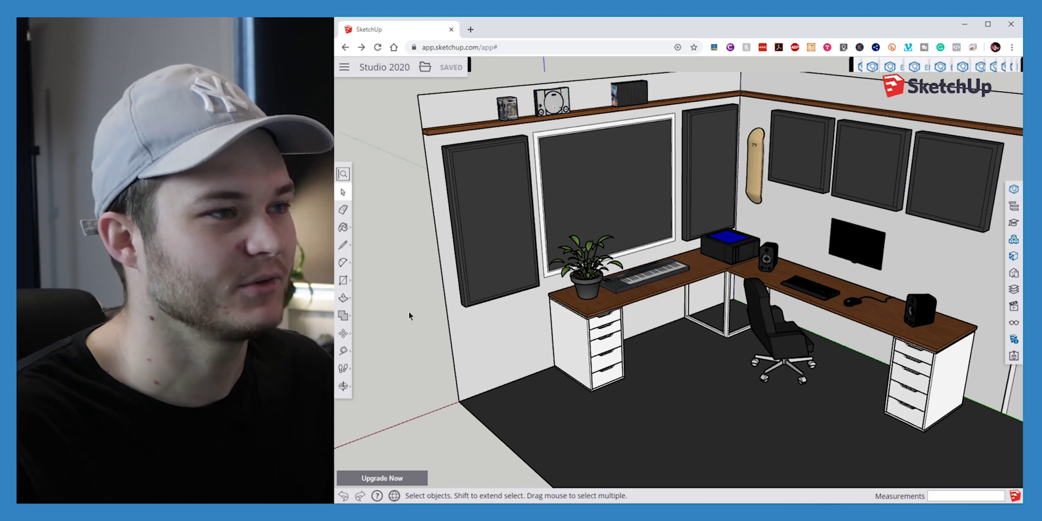
{"action": "scroll", "coordinate": [552, 334], "scroll_direction": "up", "scroll_amount": 2}
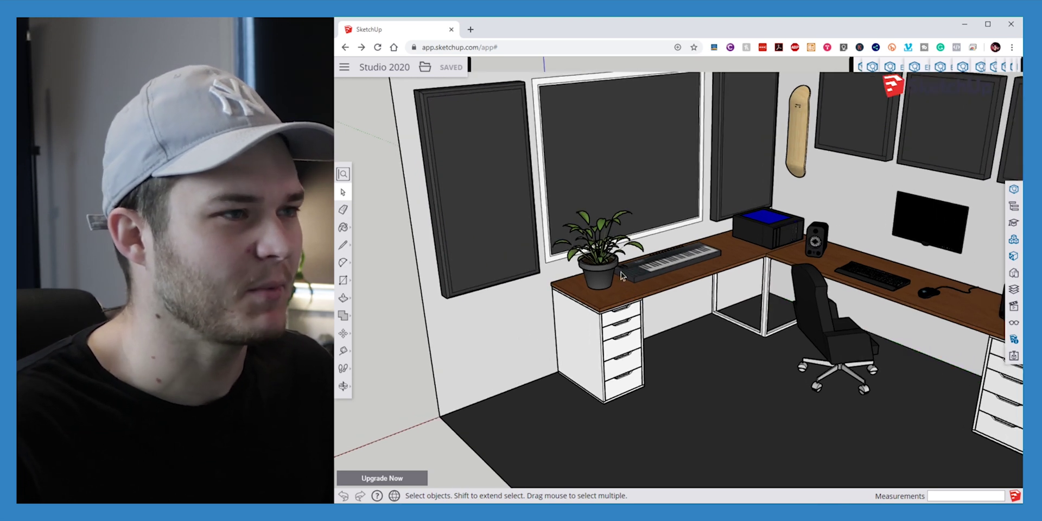
{"action": "key", "text": "Escape"}
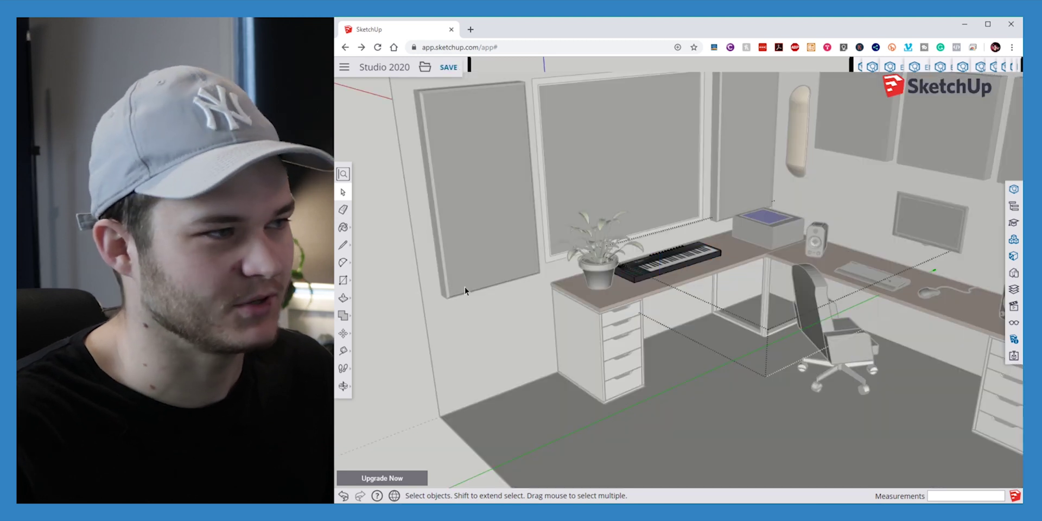
{"action": "scroll", "coordinate": [685, 257], "scroll_direction": "up", "scroll_amount": 2}
{"action": "scroll", "coordinate": [685, 257], "scroll_direction": "up", "scroll_amount": 5}
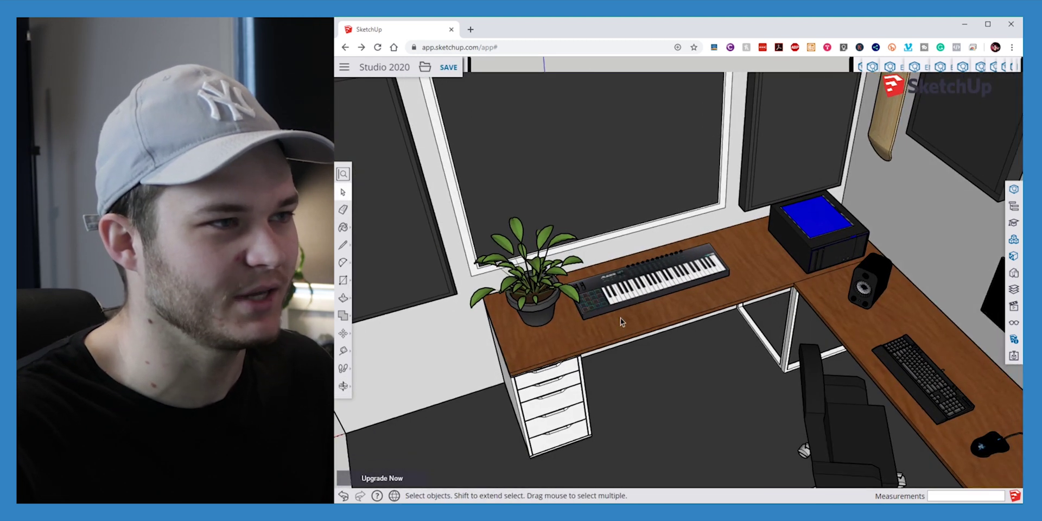
{"action": "scroll", "coordinate": [639, 283], "scroll_direction": "up", "scroll_amount": 3}
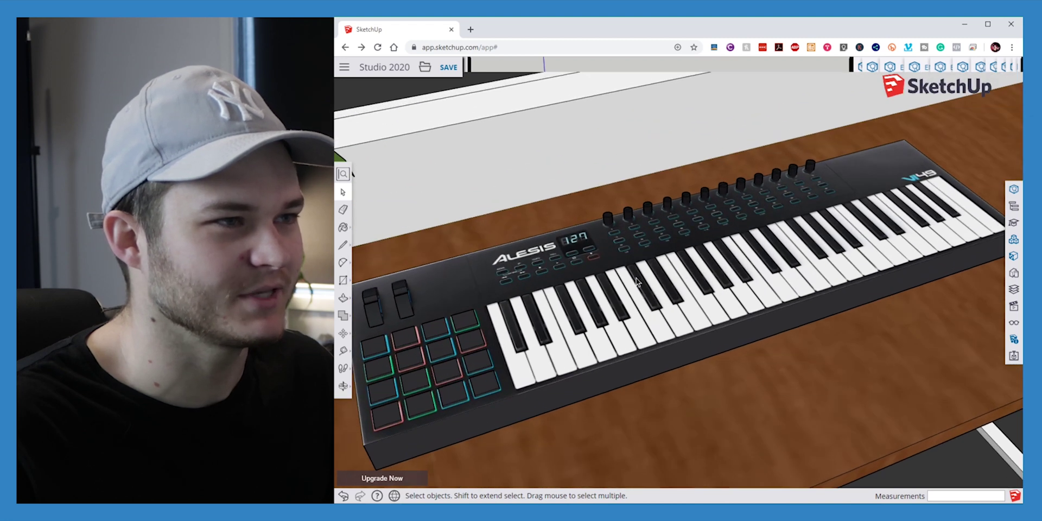
{"action": "scroll", "coordinate": [635, 288], "scroll_direction": "down", "scroll_amount": 6}
{"action": "scroll", "coordinate": [629, 299], "scroll_direction": "down", "scroll_amount": 5}
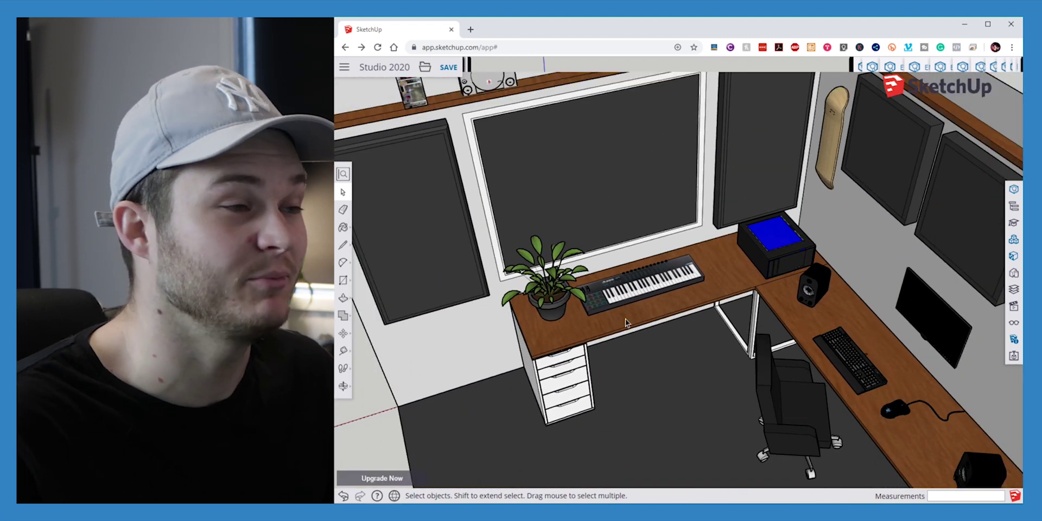
{"action": "middle_click_drag", "start_coordinate": [626, 318], "coordinate": [676, 234]}
{"action": "scroll", "coordinate": [676, 235], "scroll_direction": "down", "scroll_amount": 1}
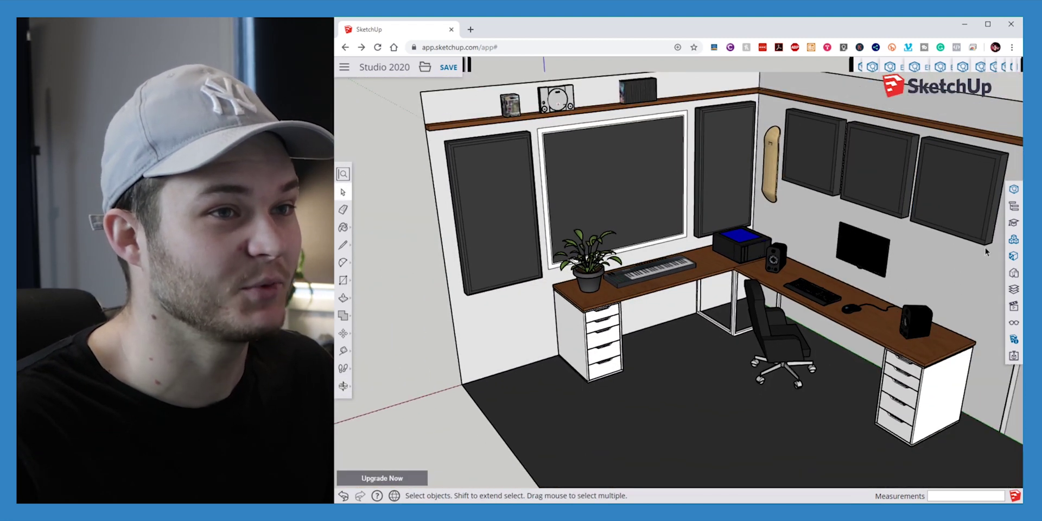
Search 3D Warehouse for "car" and download the blue Car model.
{"action": "left_click", "coordinate": [1013, 240]}
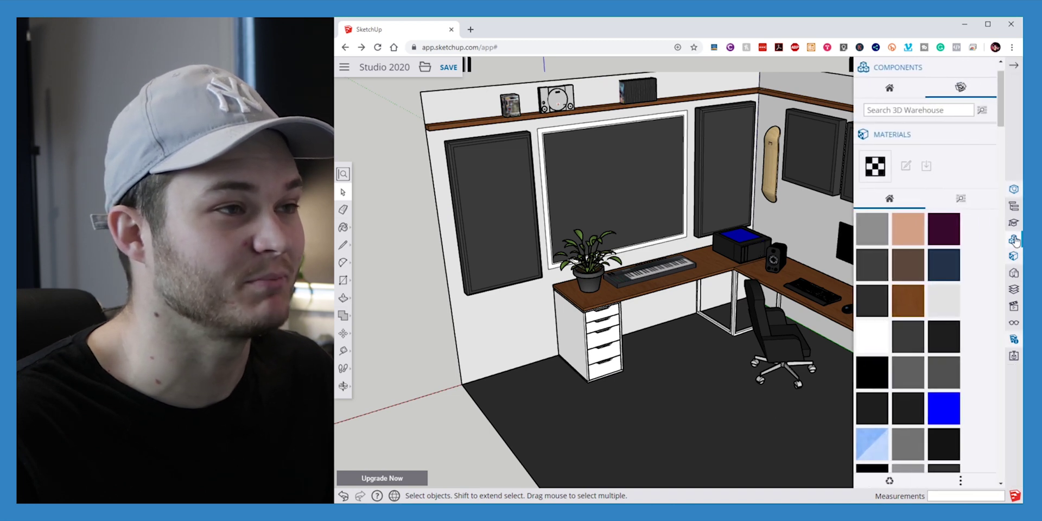
{"action": "left_click", "coordinate": [900, 111]}
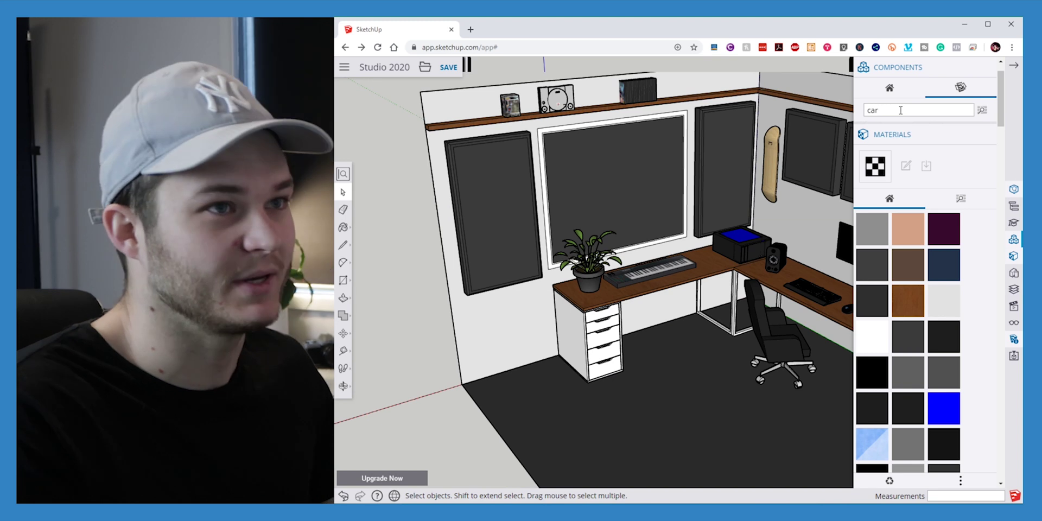
{"action": "type", "text": "car"}
{"action": "key", "text": "Return"}
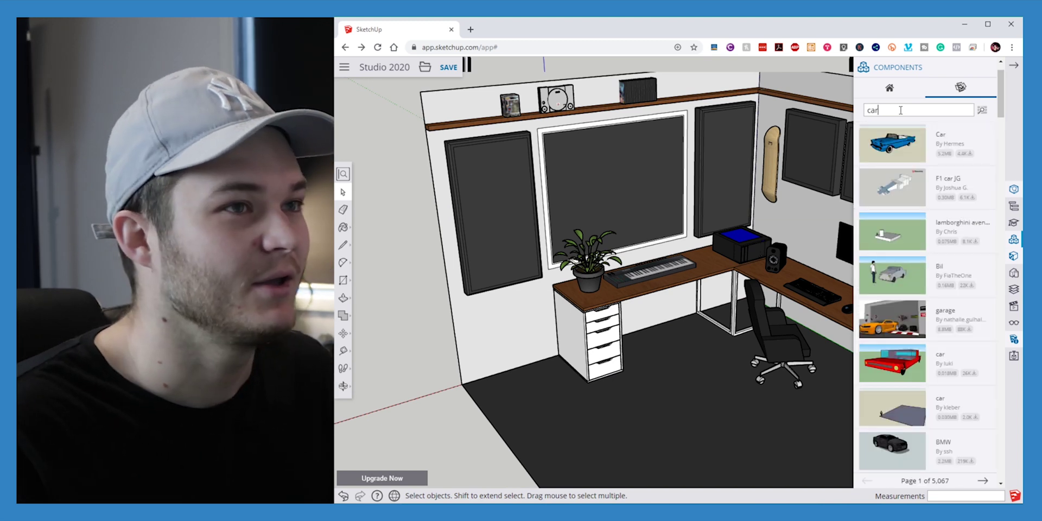
{"action": "left_click", "coordinate": [907, 151]}
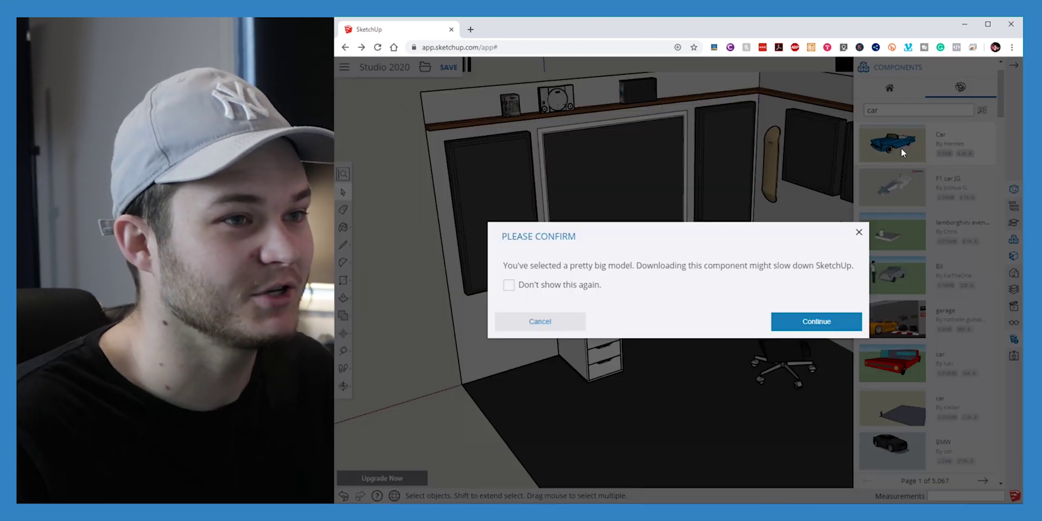
{"action": "left_click", "coordinate": [798, 321]}
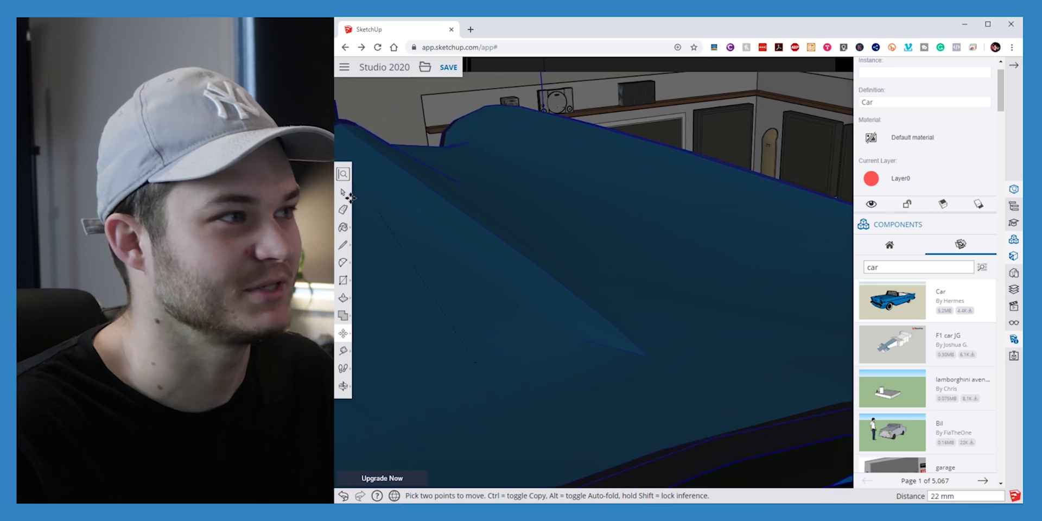
Place the car beside the studio room and orbit around it to inspect it.
{"action": "left_click", "coordinate": [456, 315]}
{"action": "middle_click_drag", "start_coordinate": [456, 314], "coordinate": [624, 323]}
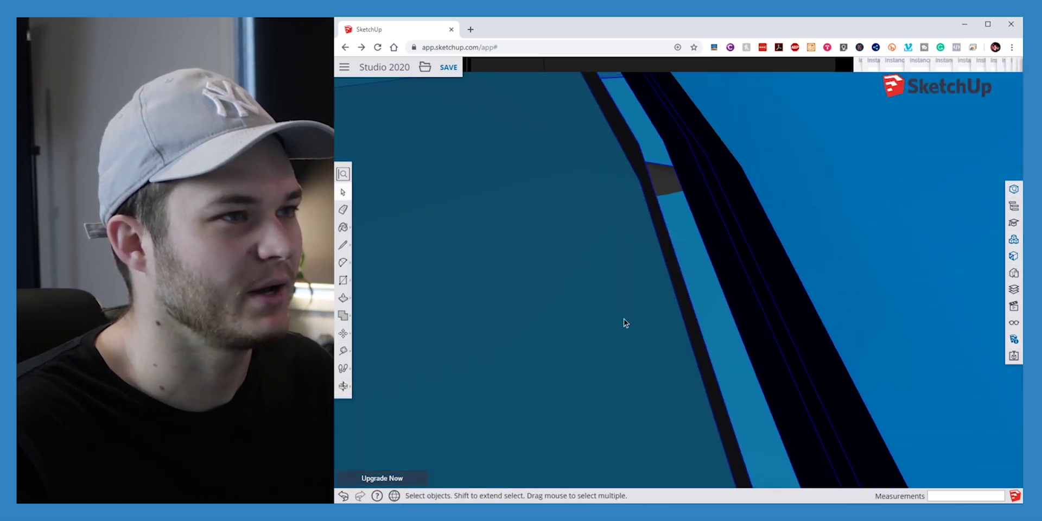
{"action": "scroll", "coordinate": [625, 323], "scroll_direction": "down", "scroll_amount": 10}
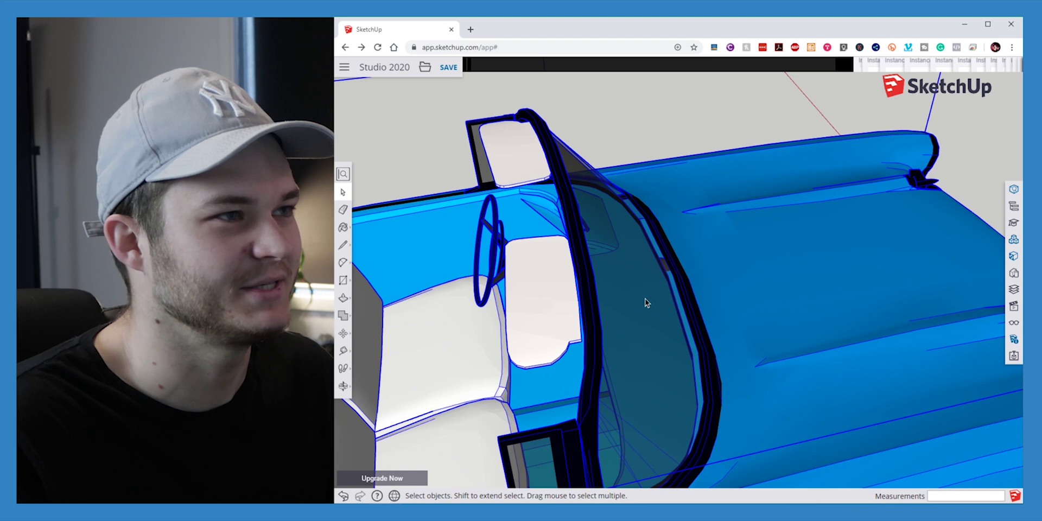
{"action": "scroll", "coordinate": [648, 309], "scroll_direction": "down", "scroll_amount": 5}
{"action": "middle_click_drag", "start_coordinate": [650, 317], "coordinate": [814, 320]}
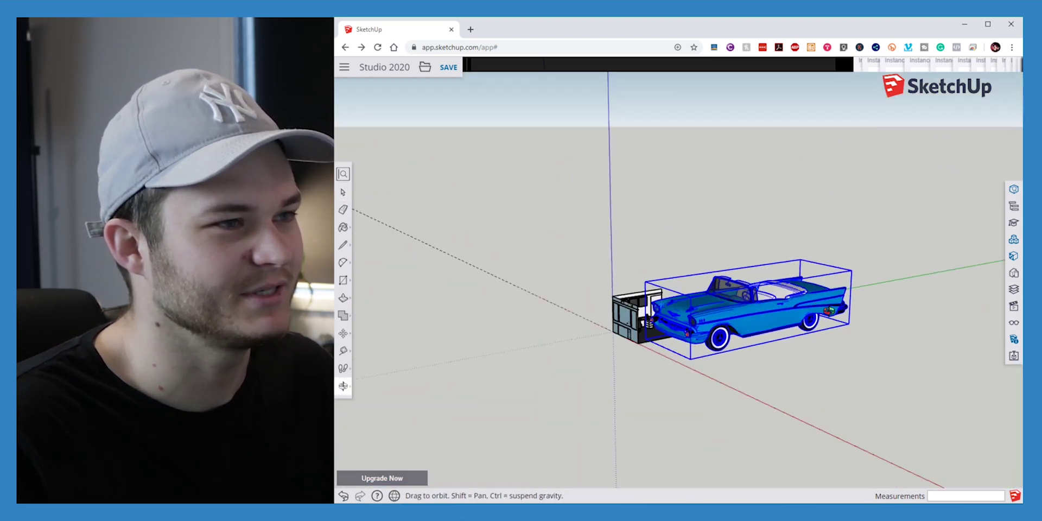
{"action": "scroll", "coordinate": [721, 340], "scroll_direction": "up", "scroll_amount": 5}
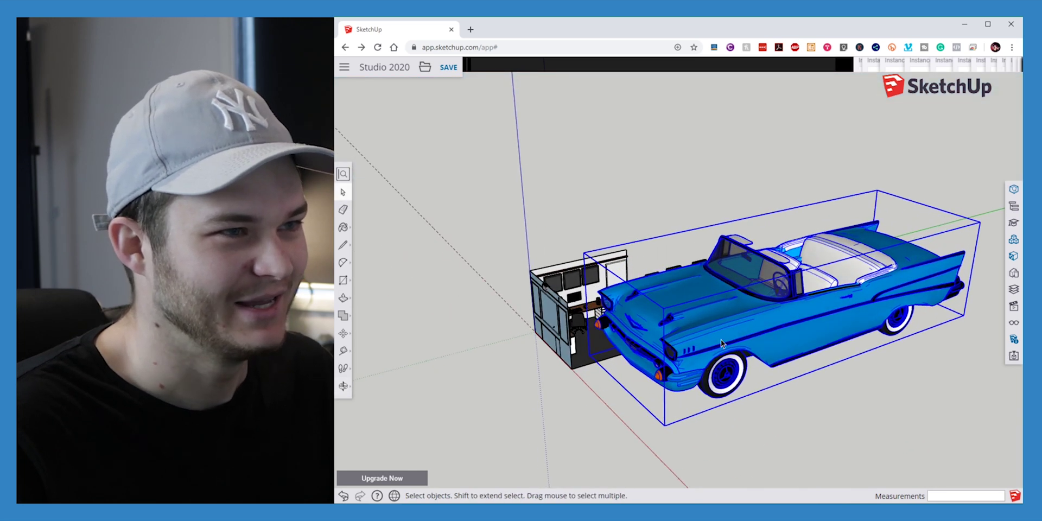
{"action": "middle_click_drag", "start_coordinate": [720, 340], "coordinate": [654, 350]}
{"action": "key", "text": "Delete"}
{"action": "scroll", "coordinate": [682, 341], "scroll_direction": "down", "scroll_amount": 5}
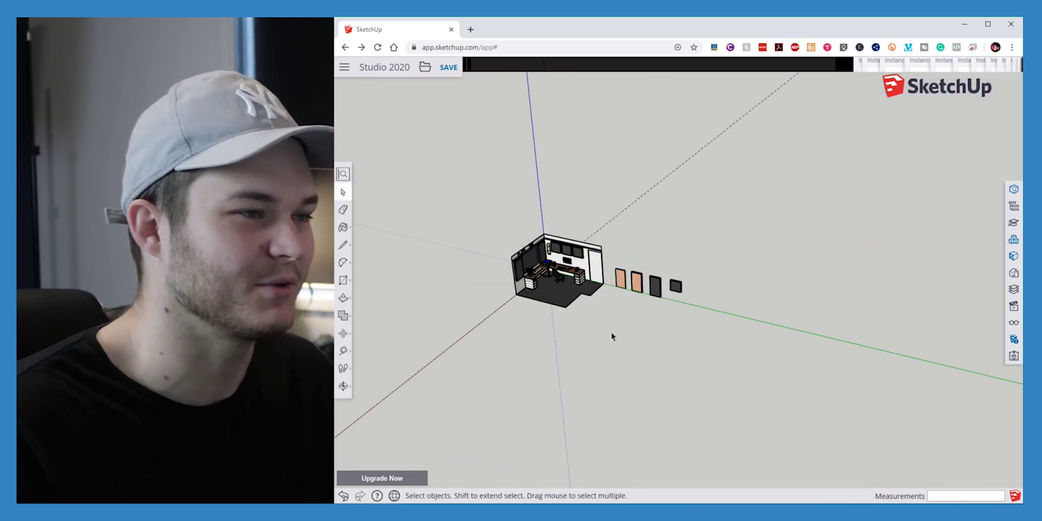
{"action": "scroll", "coordinate": [597, 315], "scroll_direction": "up", "scroll_amount": 4}
{"action": "scroll", "coordinate": [663, 224], "scroll_direction": "up", "scroll_amount": 10}
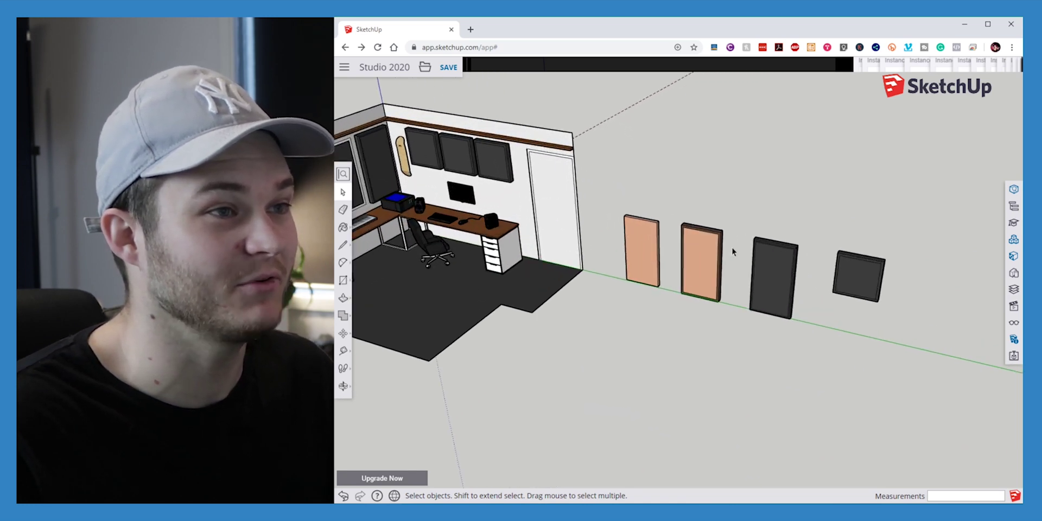
{"action": "scroll", "coordinate": [527, 264], "scroll_direction": "down", "scroll_amount": 5}
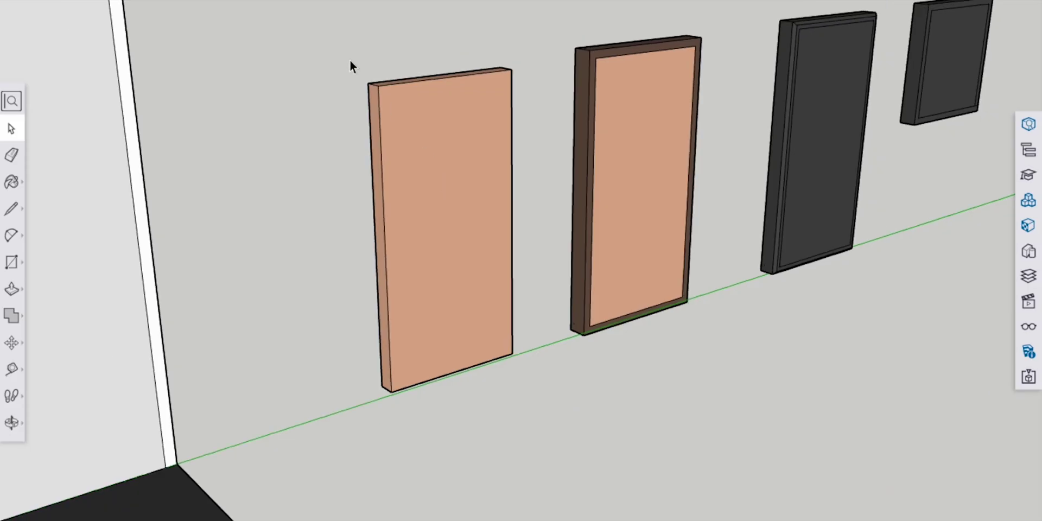
{"action": "left_click_drag", "start_coordinate": [330, 47], "coordinate": [554, 412]}
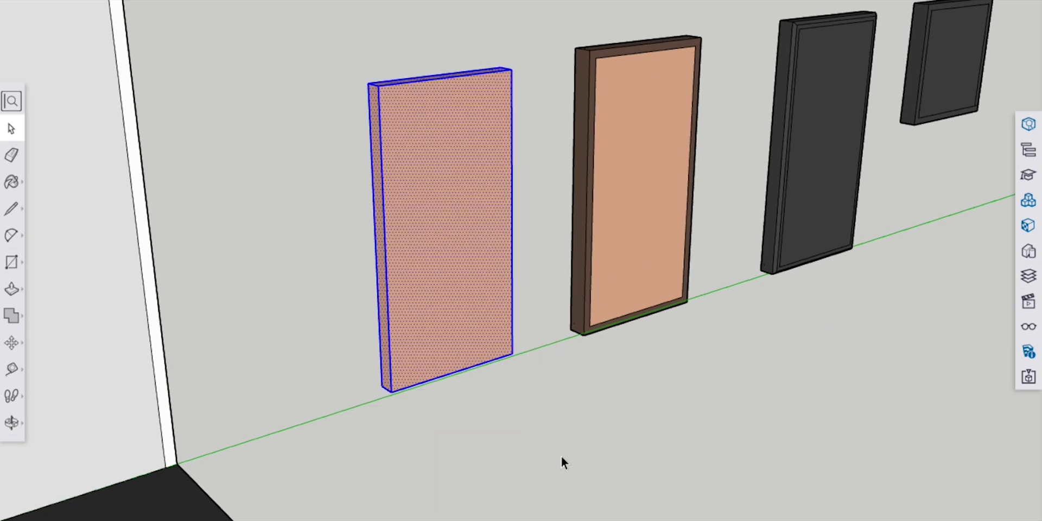
{"action": "mouse_move", "coordinate": [694, 315]}
{"action": "middle_mouse_down"}
{"action": "mouse_move", "coordinate": [593, 366]}
{"action": "mouse_move", "coordinate": [389, 190]}
{"action": "middle_mouse_up"}
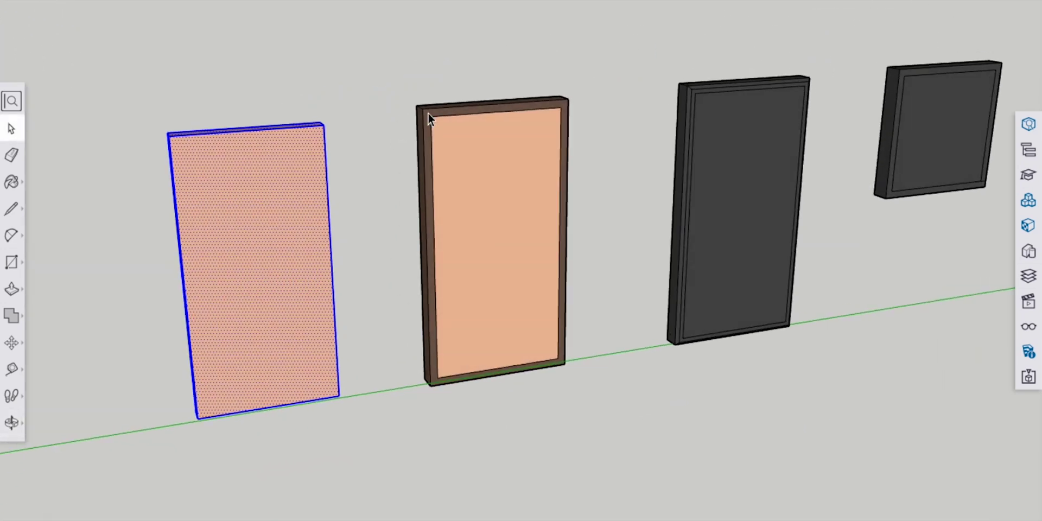
{"action": "left_click_drag", "start_coordinate": [400, 83], "coordinate": [623, 433]}
{"action": "left_click", "coordinate": [623, 433]}
{"action": "middle_click_drag", "start_coordinate": [698, 274], "coordinate": [441, 198], "text": "shift"}
{"action": "left_click", "coordinate": [470, 353]}
{"action": "middle_click_drag", "start_coordinate": [470, 353], "coordinate": [463, 243]}
{"action": "scroll", "coordinate": [623, 319], "scroll_direction": "up", "scroll_amount": 5}
{"action": "scroll", "coordinate": [422, 344], "scroll_direction": "down", "scroll_amount": 3}
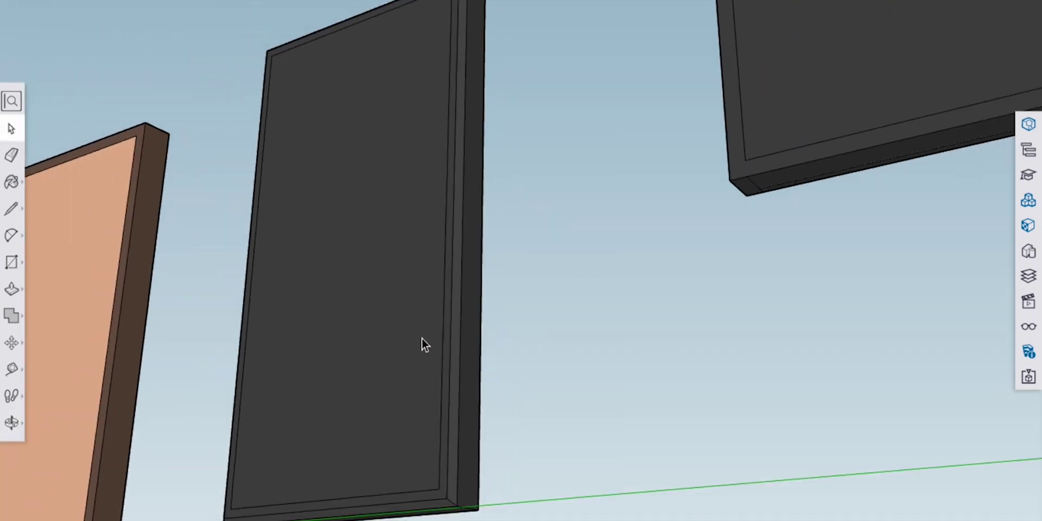
{"action": "middle_click_drag", "start_coordinate": [422, 344], "coordinate": [340, 349]}
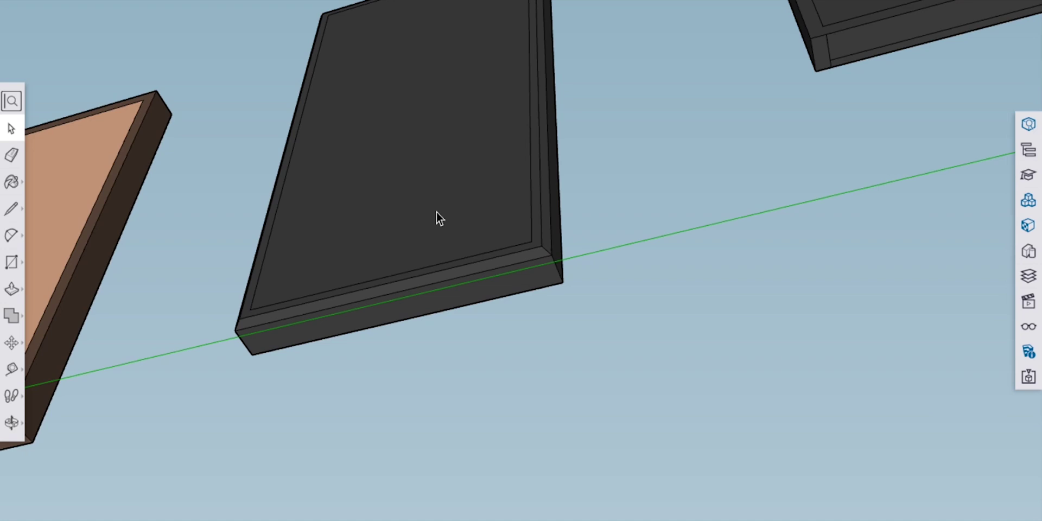
{"action": "scroll", "coordinate": [436, 212], "scroll_direction": "down", "scroll_amount": 2}
{"action": "mouse_move", "coordinate": [435, 211]}
{"action": "middle_mouse_down"}
{"action": "mouse_move", "coordinate": [523, 389]}
{"action": "mouse_move", "coordinate": [517, 228]}
{"action": "mouse_move", "coordinate": [807, 272]}
{"action": "mouse_move", "coordinate": [822, 256]}
{"action": "mouse_move", "coordinate": [391, 407]}
{"action": "mouse_move", "coordinate": [644, 279]}
{"action": "mouse_move", "coordinate": [519, 310]}
{"action": "middle_mouse_up"}
{"action": "scroll", "coordinate": [451, 291], "scroll_direction": "up", "scroll_amount": 5}
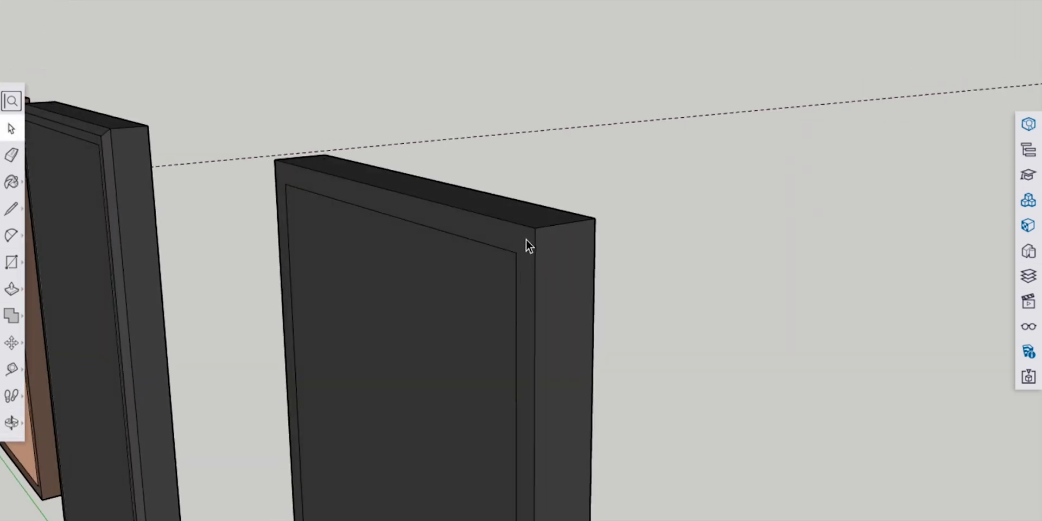
{"action": "scroll", "coordinate": [539, 303], "scroll_direction": "down", "scroll_amount": 8}
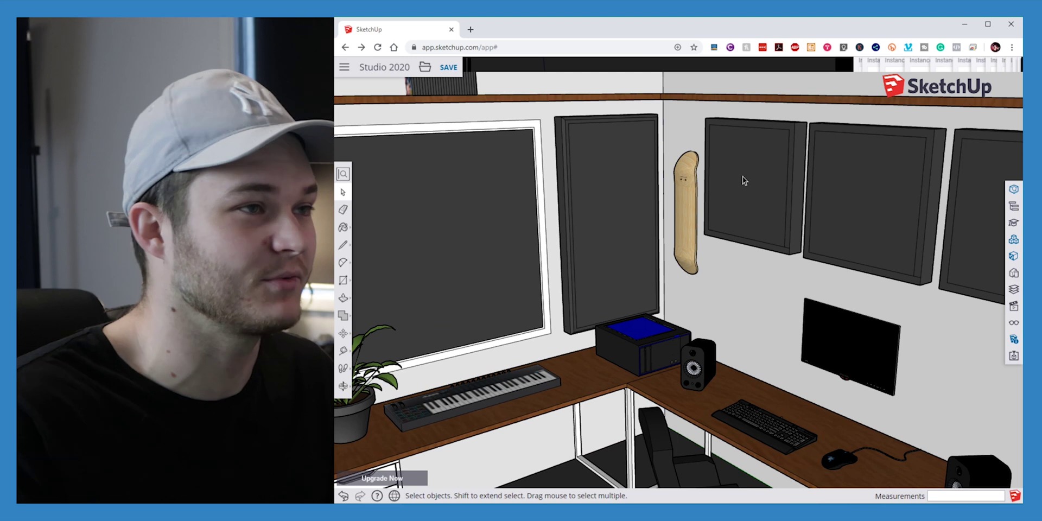
{"action": "scroll", "coordinate": [743, 180], "scroll_direction": "down", "scroll_amount": 3}
{"action": "scroll", "coordinate": [739, 178], "scroll_direction": "down", "scroll_amount": 3}
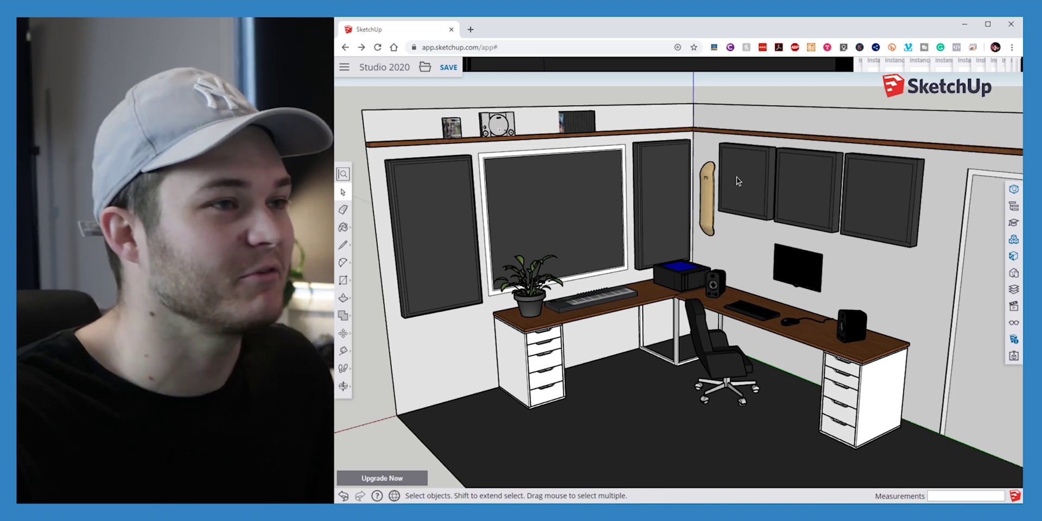
{"action": "key", "text": "t"}
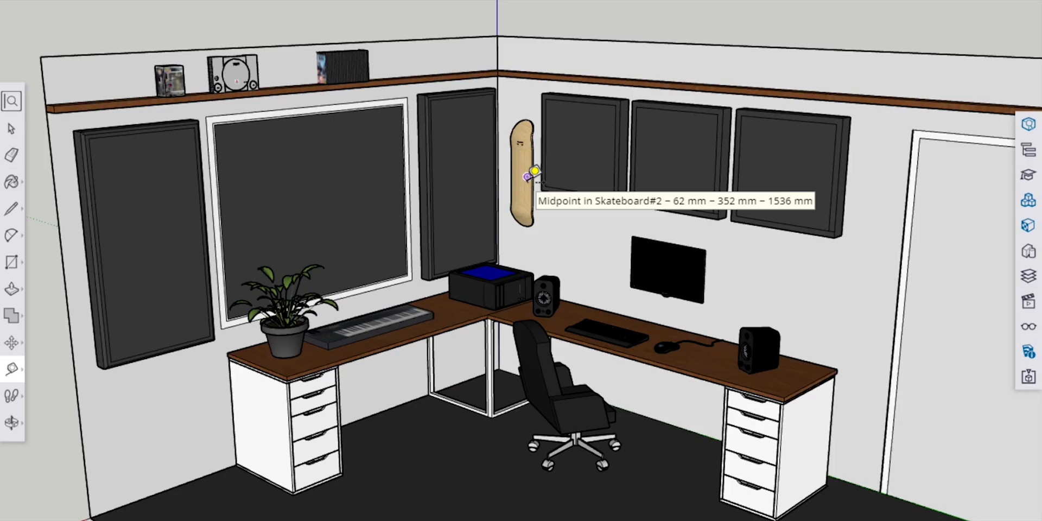
{"action": "scroll", "coordinate": [128, 104], "scroll_direction": "up", "scroll_amount": 5}
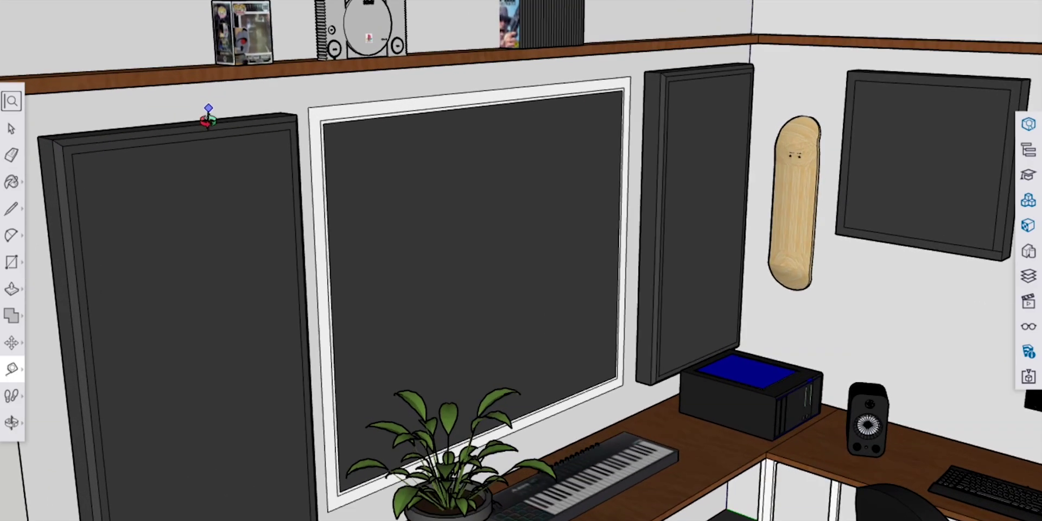
{"action": "mouse_move", "coordinate": [204, 112]}
{"action": "middle_mouse_down"}
{"action": "mouse_move", "coordinate": [195, 190]}
{"action": "mouse_move", "coordinate": [184, 193]}
{"action": "middle_mouse_up"}
{"action": "scroll", "coordinate": [194, 190], "scroll_direction": "up", "scroll_amount": 3}
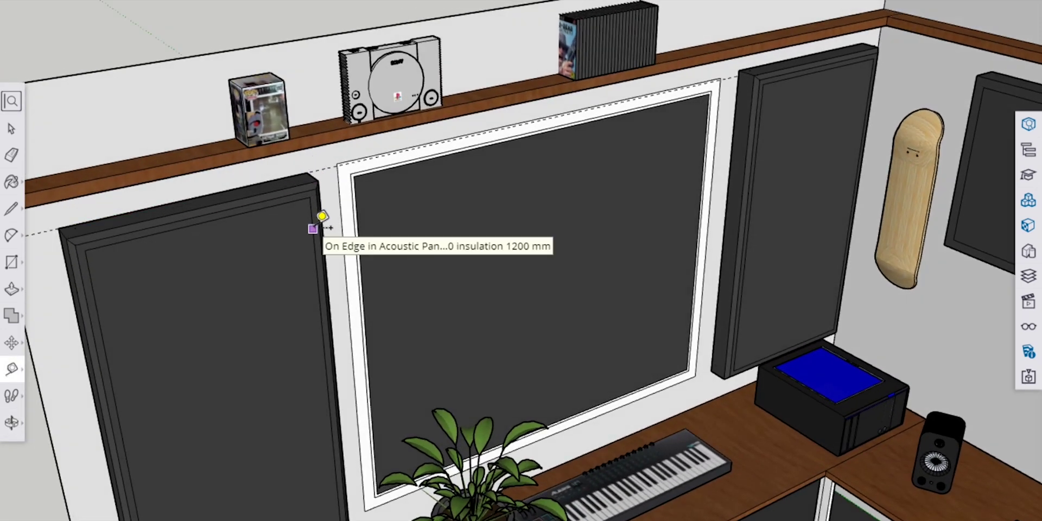
{"action": "scroll", "coordinate": [317, 223], "scroll_direction": "down", "scroll_amount": 5}
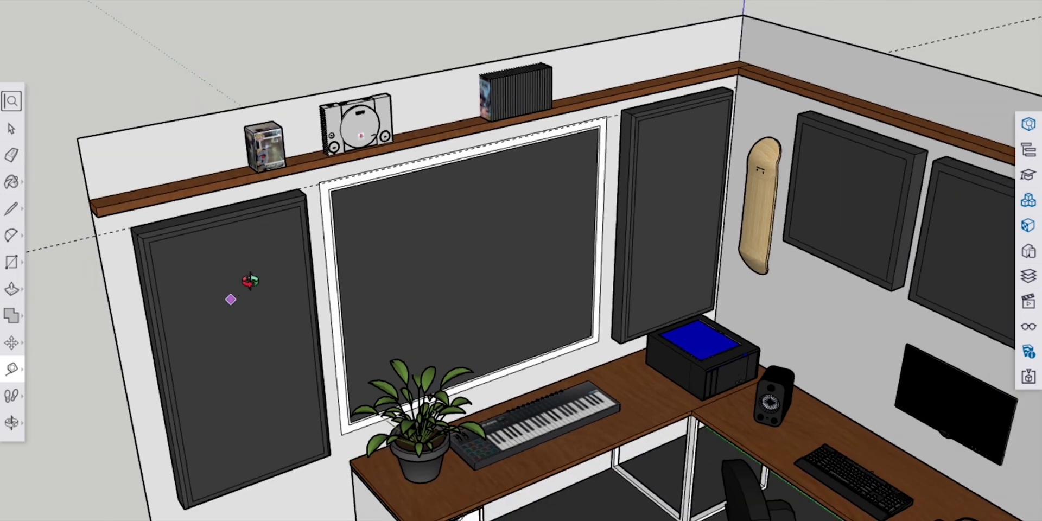
{"action": "middle_click_drag", "start_coordinate": [233, 295], "coordinate": [386, 176]}
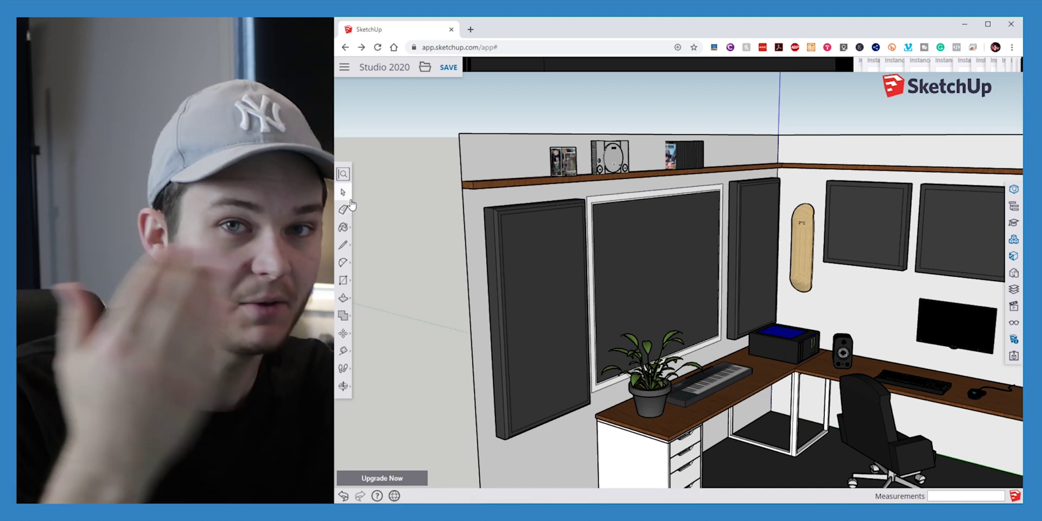
{"action": "left_click", "coordinate": [351, 194]}
{"action": "middle_click_drag", "start_coordinate": [413, 223], "coordinate": [563, 317]}
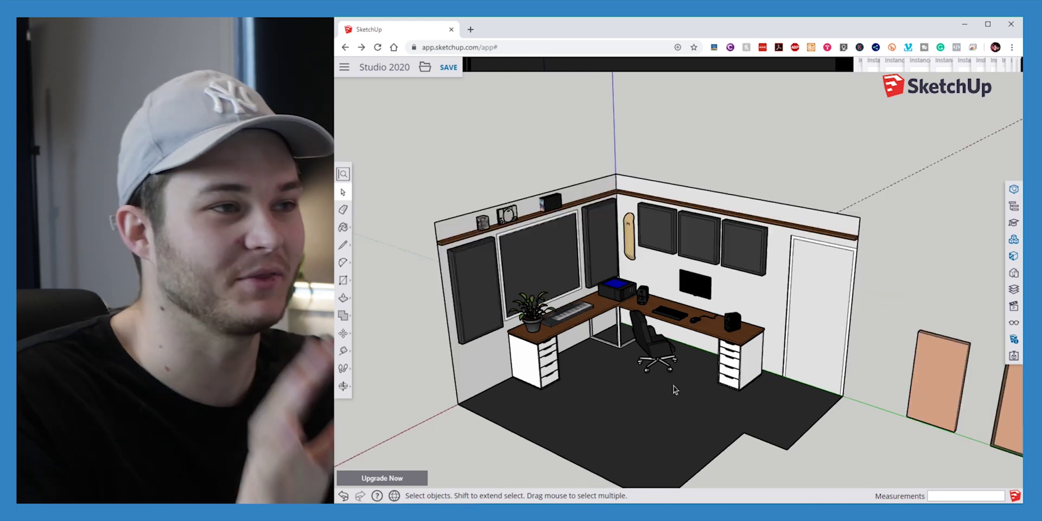
{"action": "scroll", "coordinate": [675, 389], "scroll_direction": "down", "scroll_amount": 2}
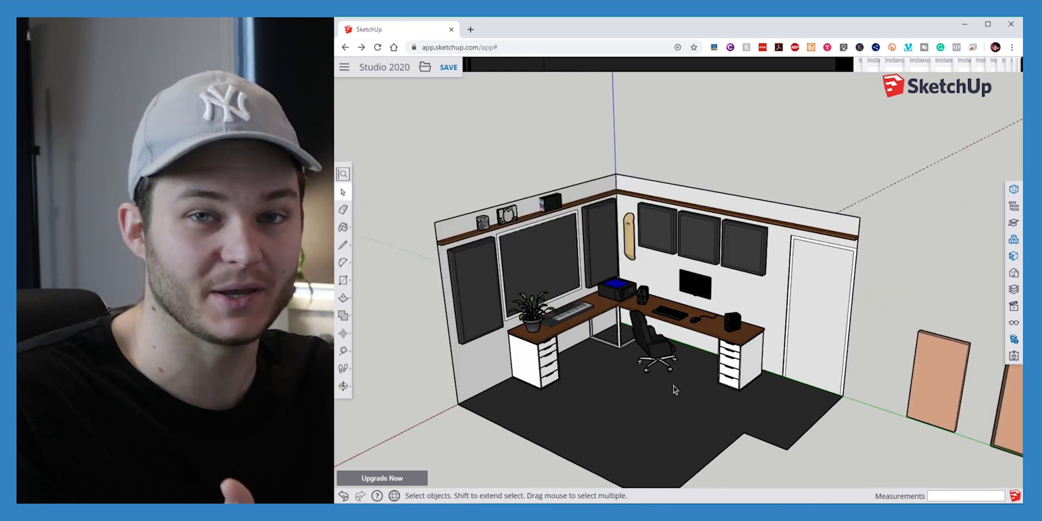
{"action": "scroll", "coordinate": [671, 391], "scroll_direction": "up", "scroll_amount": 2}
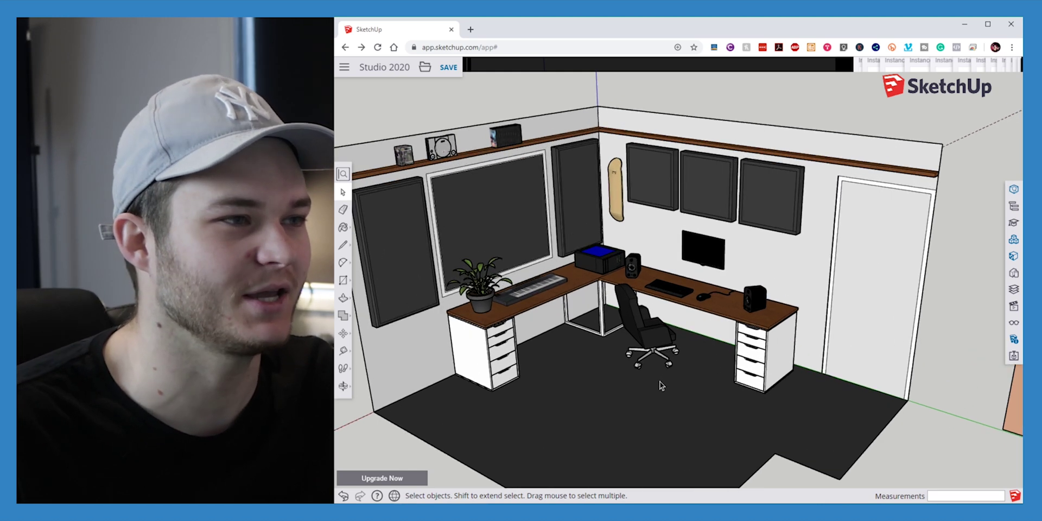